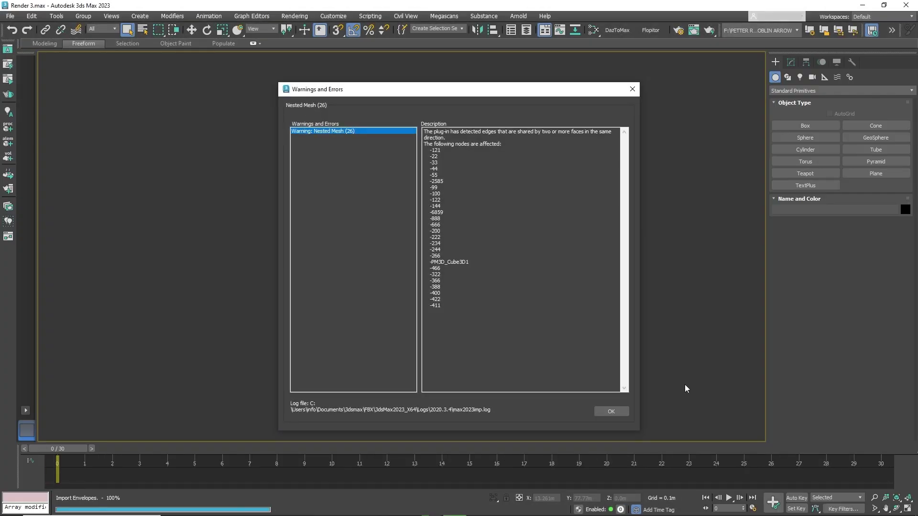
Dismiss the import warnings and scale the imported mech up uniformly until it towers over the 2-metre and 1.77-metre reference boxes
click(622, 411)
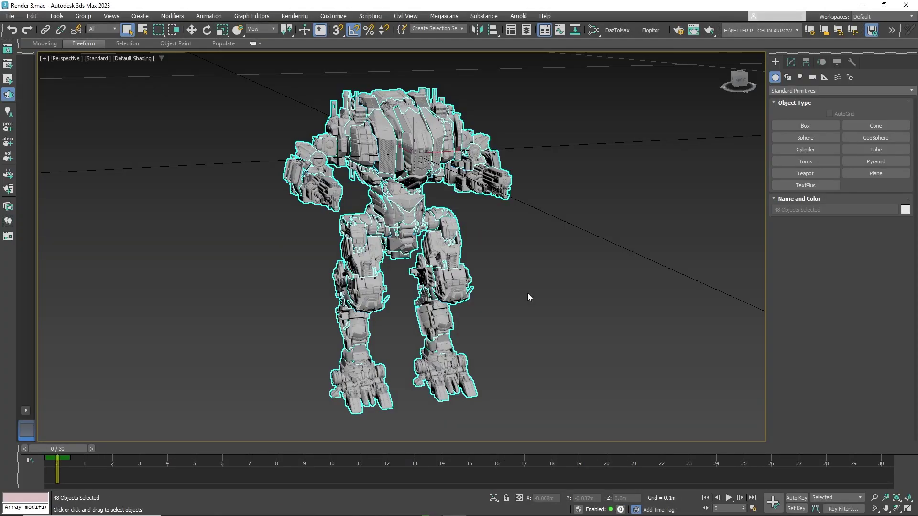
scroll(510, 287, down, 10)
scroll(509, 286, down, 2)
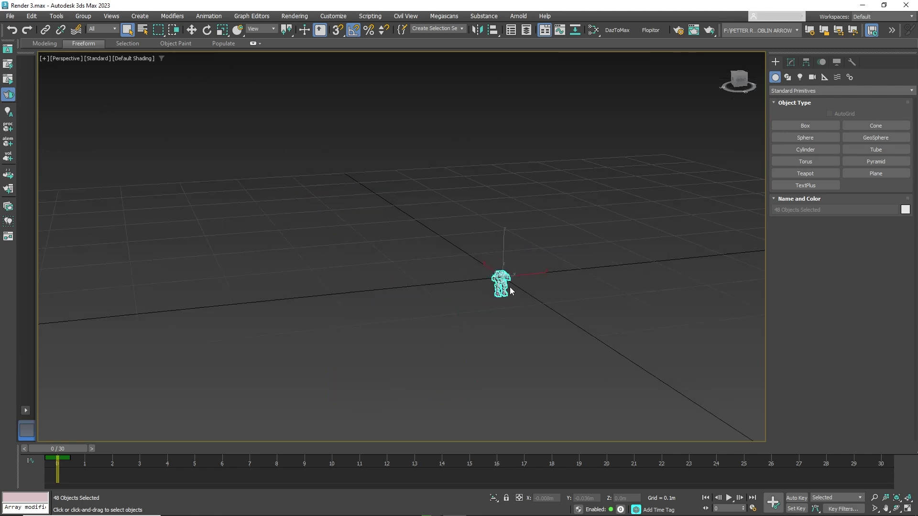
scroll(509, 286, down, 2)
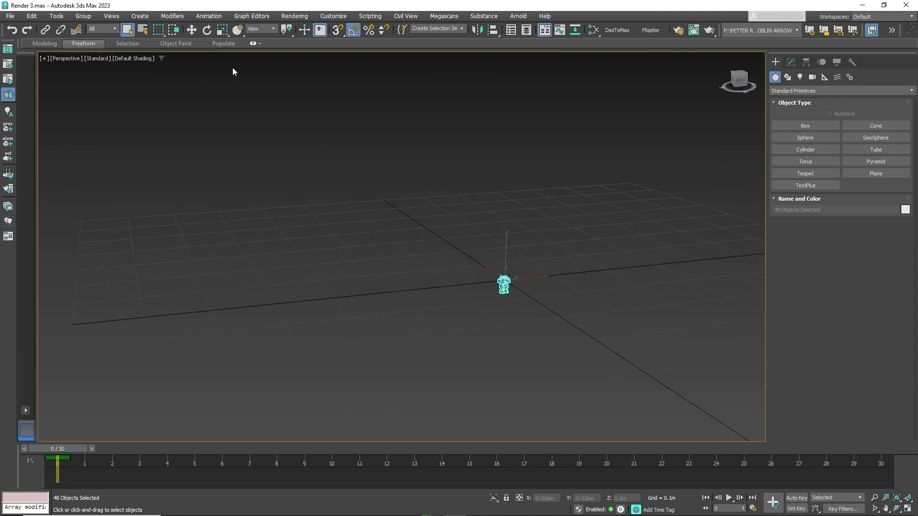
scroll(230, 57, down, 2)
click(225, 31)
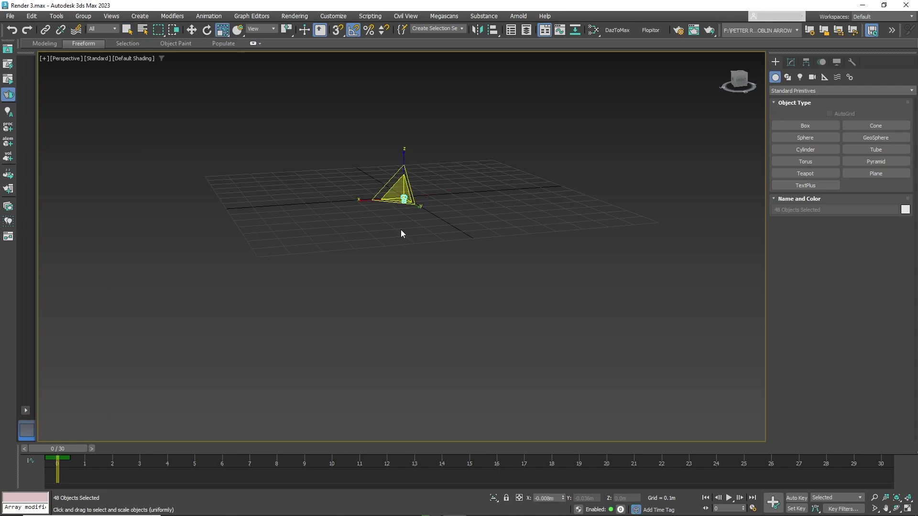
middle_drag(400, 230, 429, 331)
drag(430, 290, 557, 321)
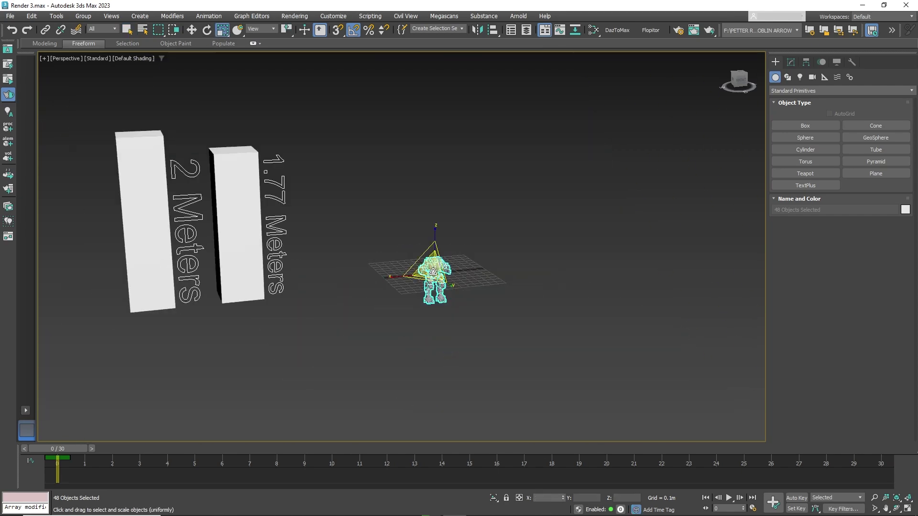
drag(430, 277, 478, 215)
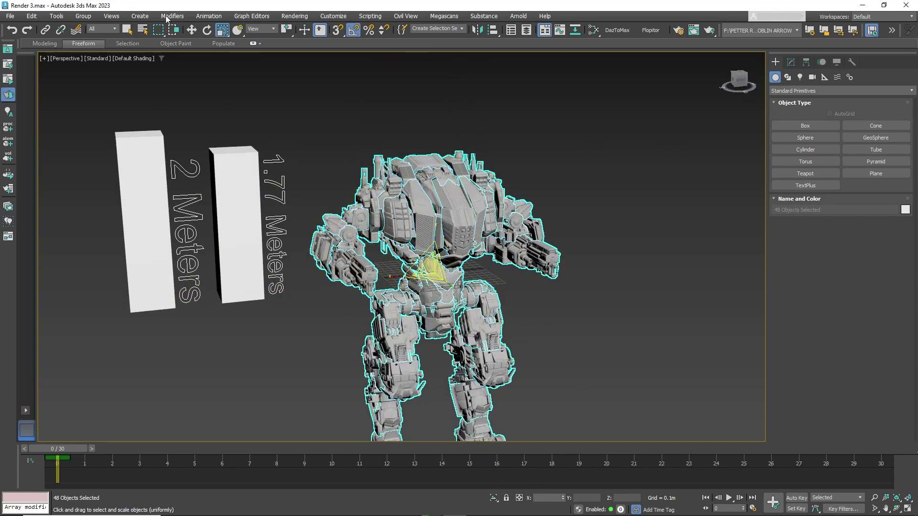
Move the selected mech parts straight up along the Z axis
click(191, 30)
drag(434, 249, 433, 112)
middle_drag(433, 113, 454, 270)
scroll(426, 225, up, 4)
middle_drag(427, 225, 417, 271)
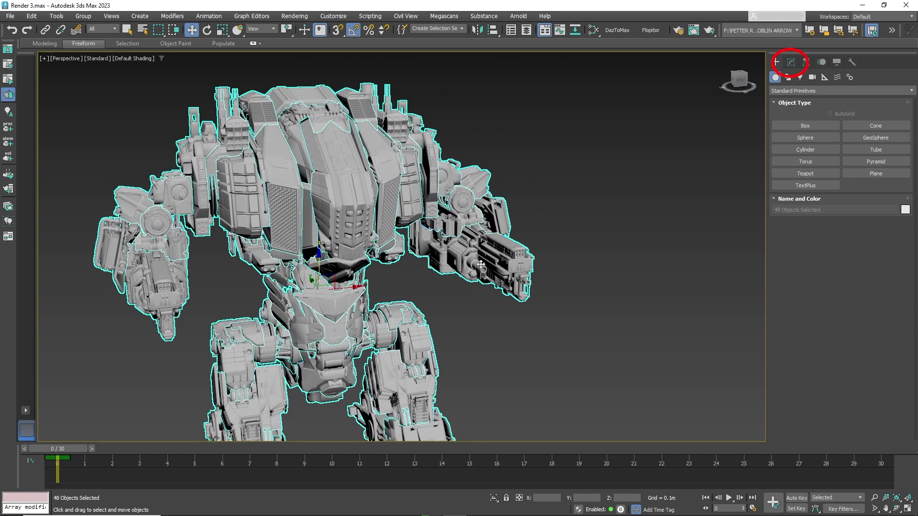
Add a UVW Mapping Clear modifier to all the selected mech parts
click(791, 64)
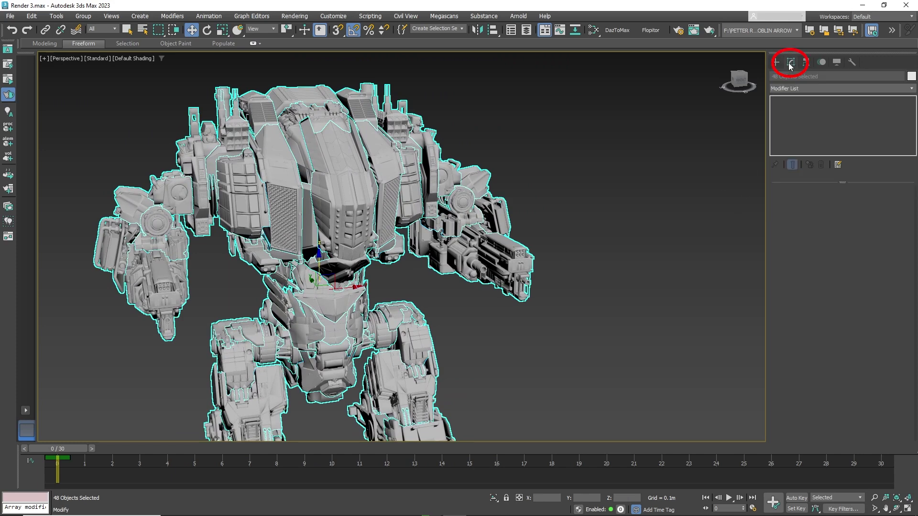
click(910, 89)
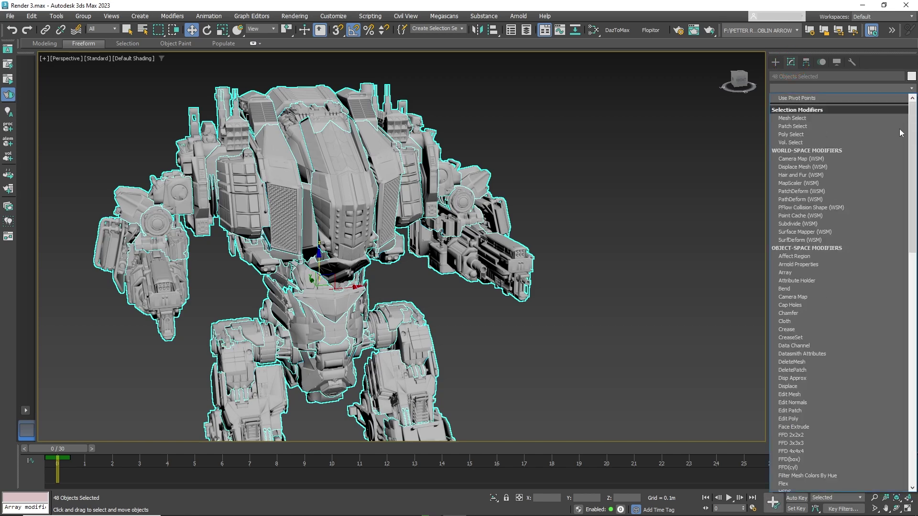
scroll(888, 325, down, 12)
scroll(887, 329, down, 9)
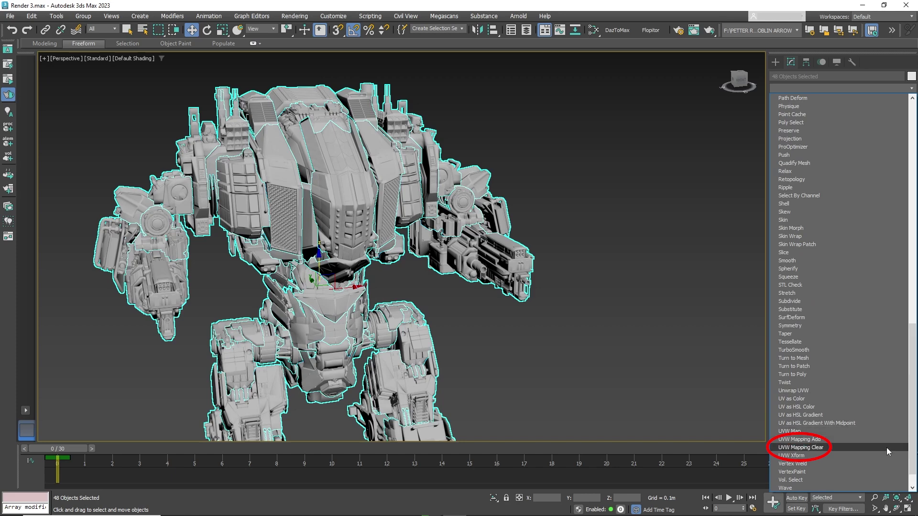
click(887, 447)
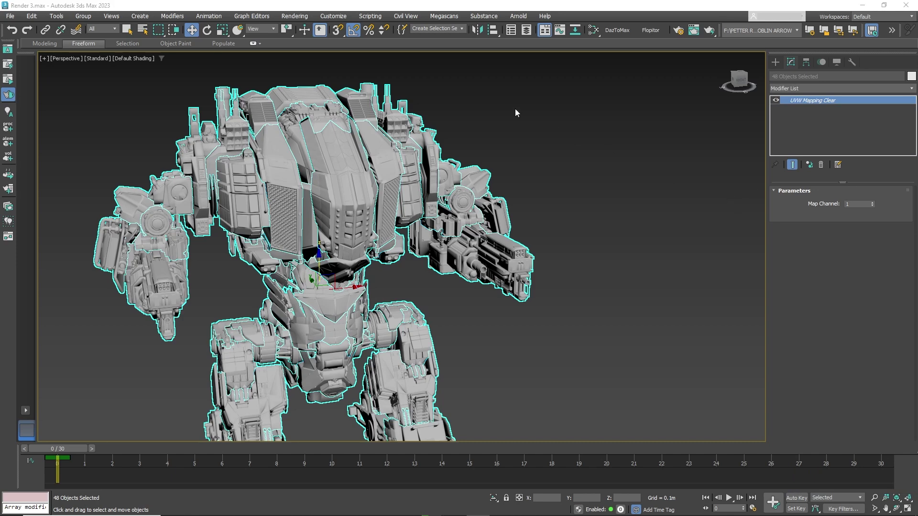
Set the sample filter type to Contour in the Arnold render setup
click(682, 32)
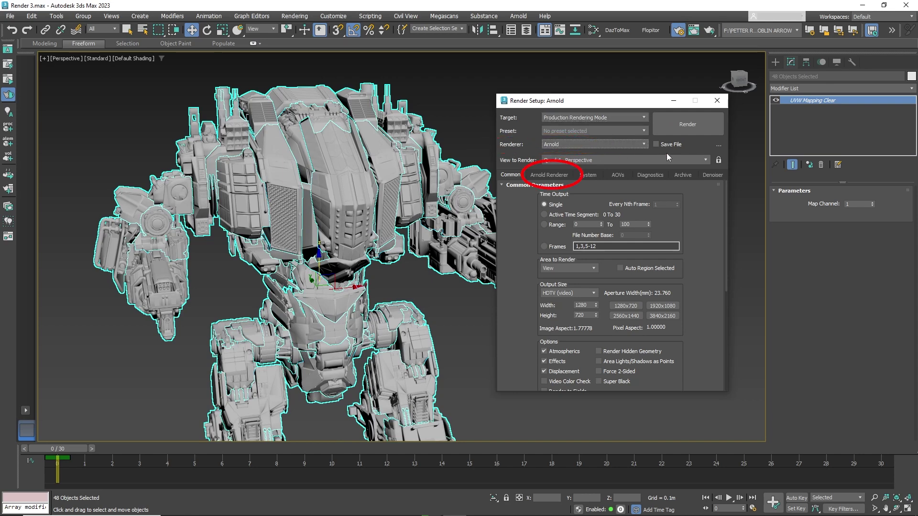
click(557, 175)
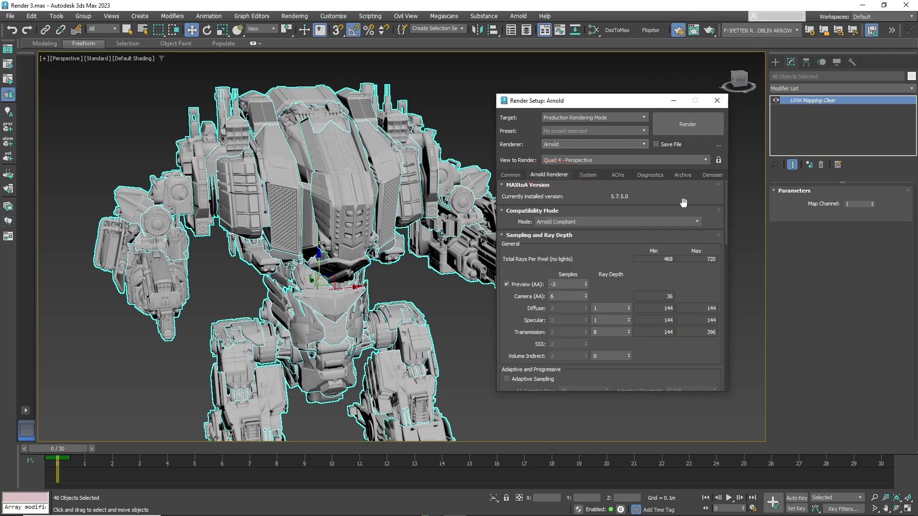
scroll(683, 202, down, 5)
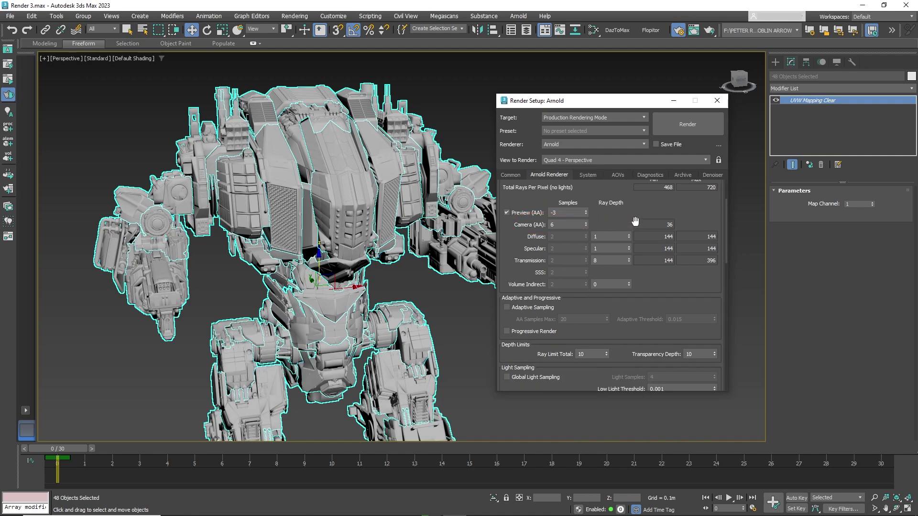
scroll(635, 221, down, 13)
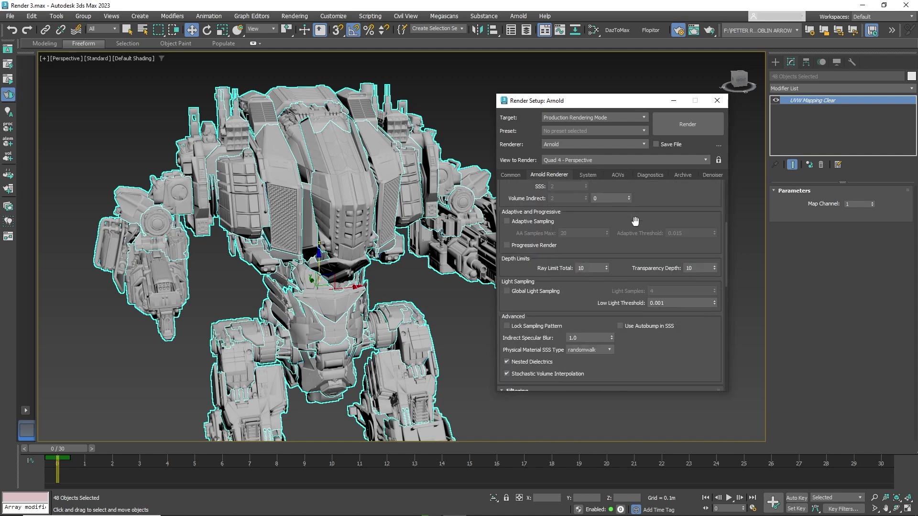
scroll(634, 221, down, 3)
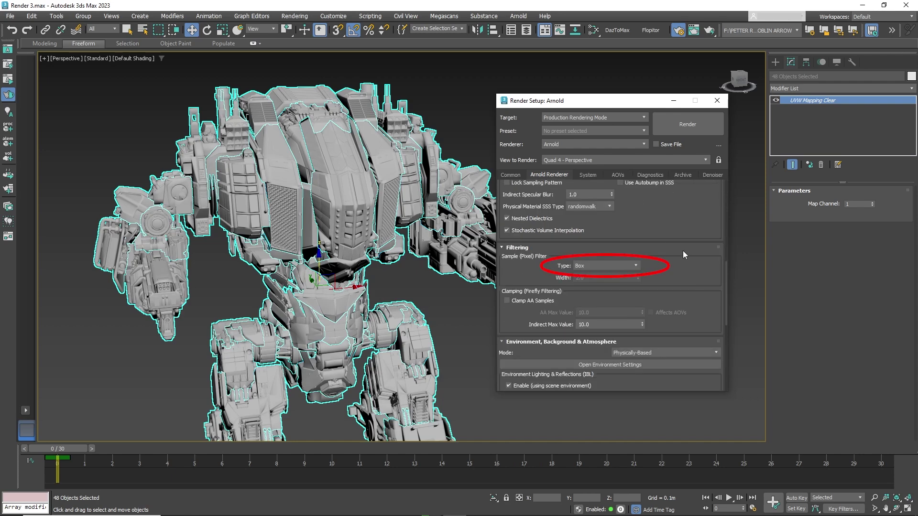
click(636, 266)
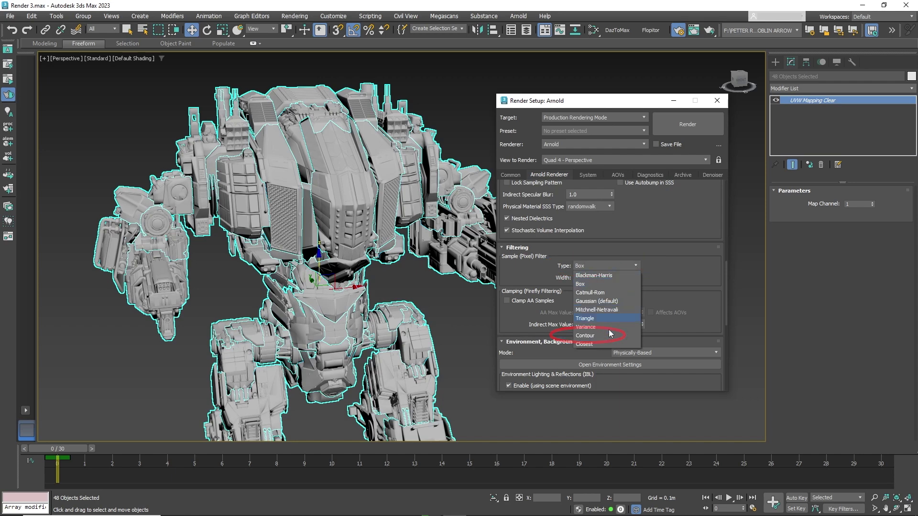
click(588, 335)
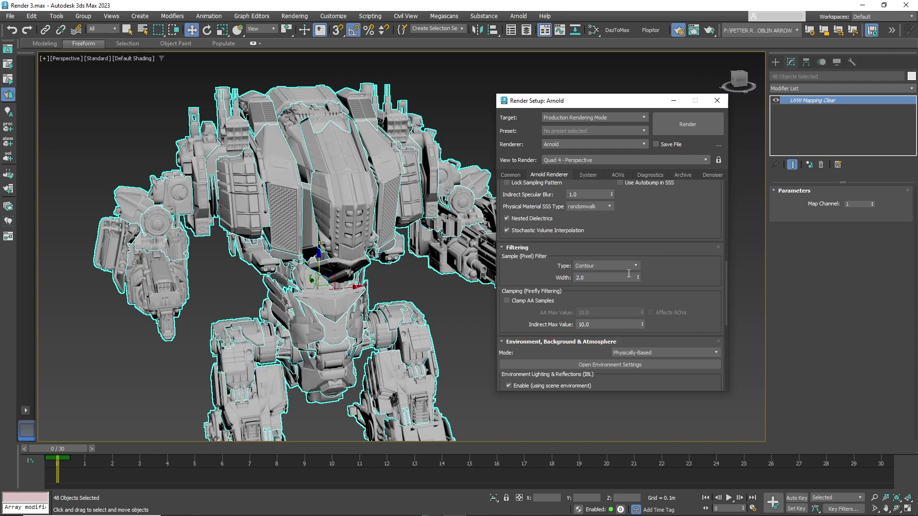
Set the Contour filter width to 4
scroll(579, 277, down, 1)
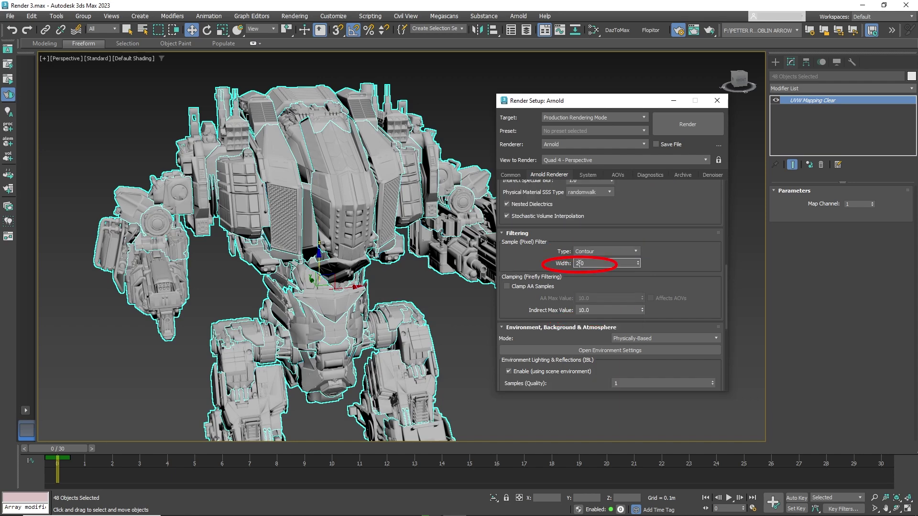
double_click(576, 262)
text(4)
key(Return)
Enable Arnold RenderView for this scene, set the output size to 1920x1080 and close the render setup
click(587, 175)
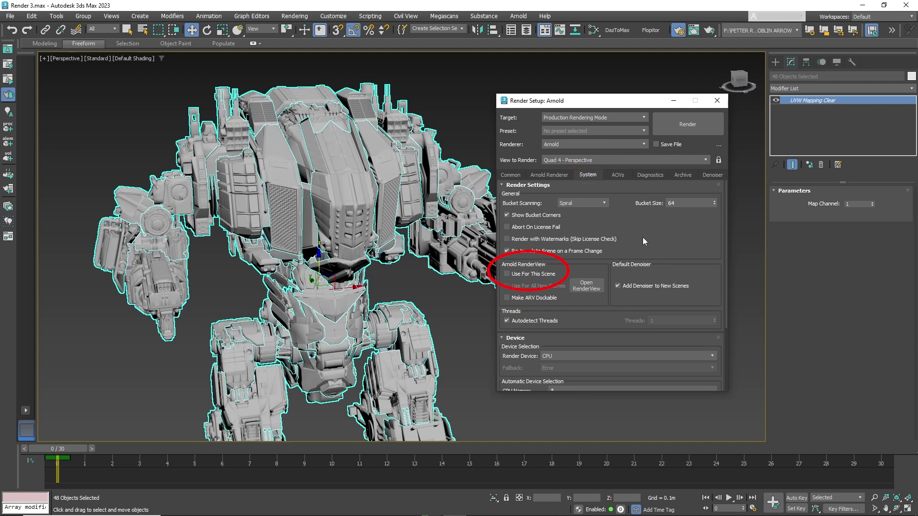
click(539, 273)
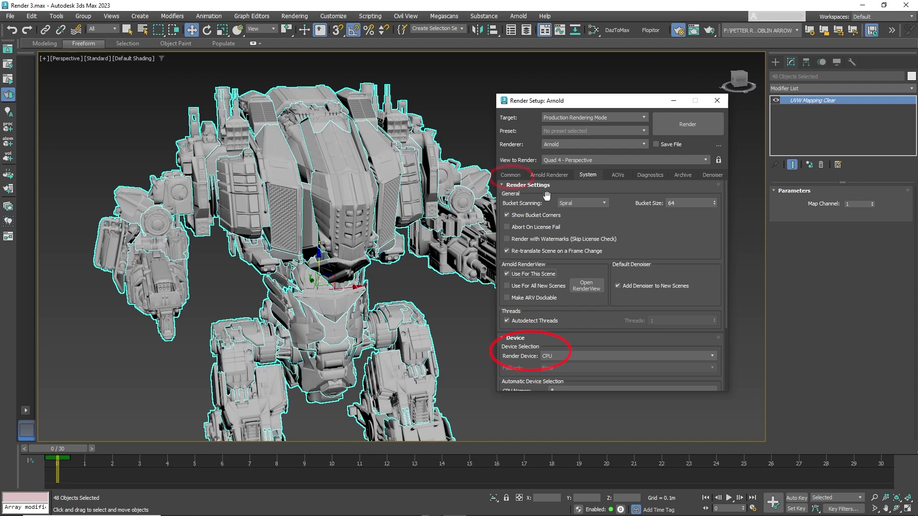
click(510, 174)
click(669, 306)
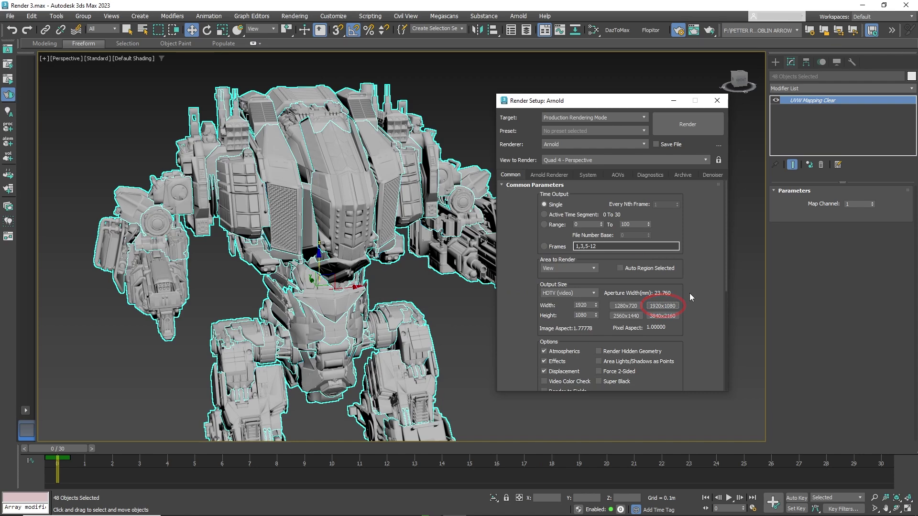
click(717, 100)
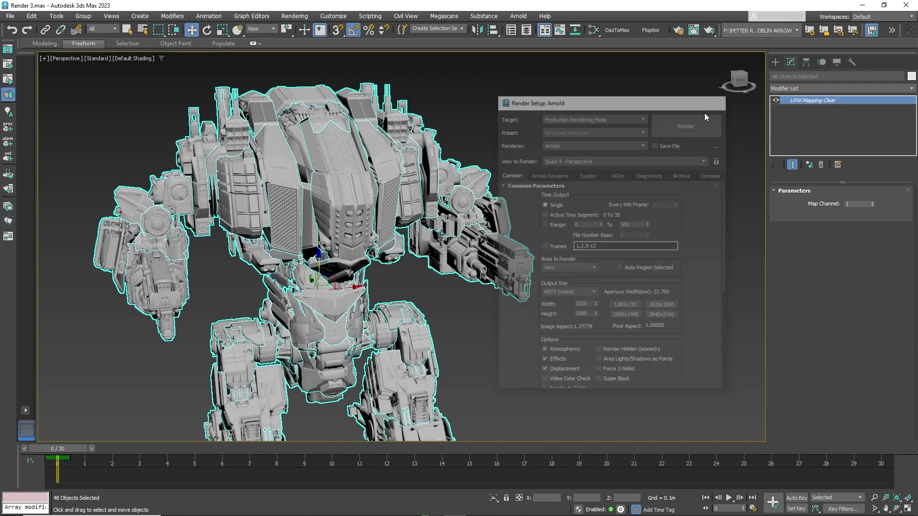
Switch the perspective viewport to ActiveShade using Arnold
click(98, 59)
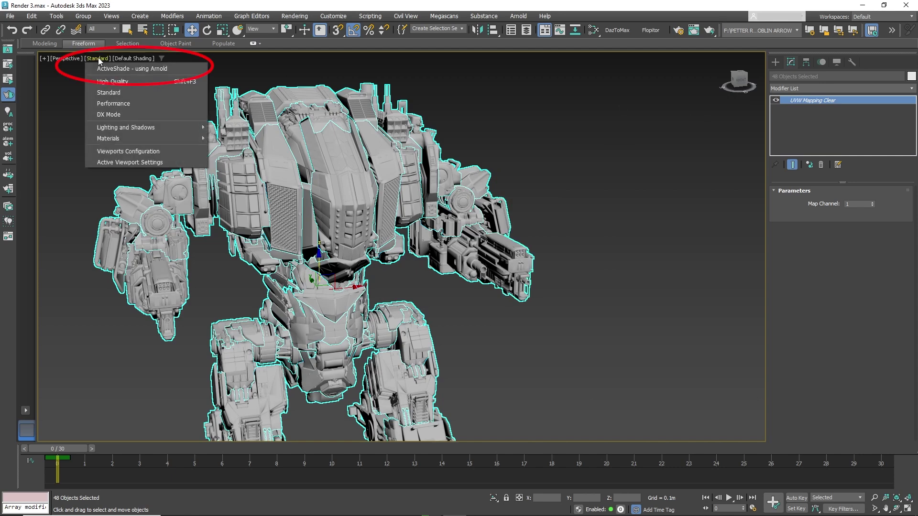
click(106, 69)
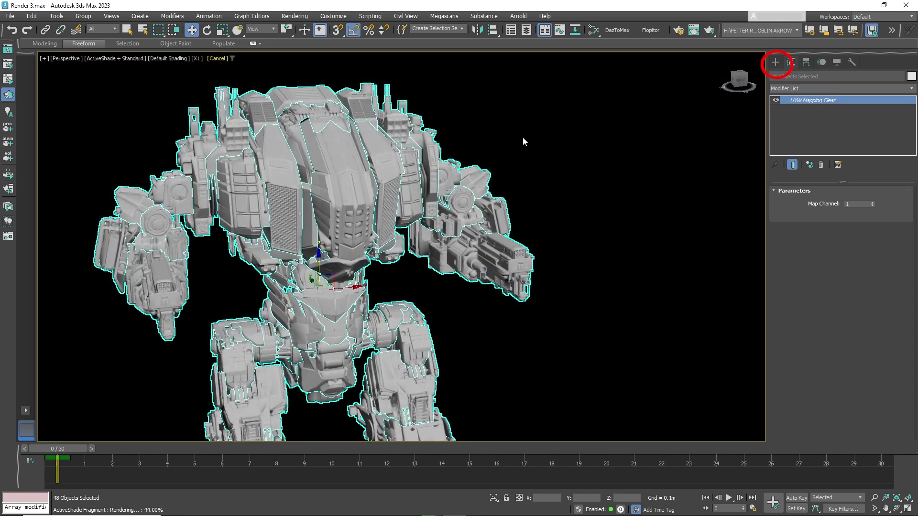
Create an Arnold light of type Skydome and place it in the empty space beside the mech
click(778, 65)
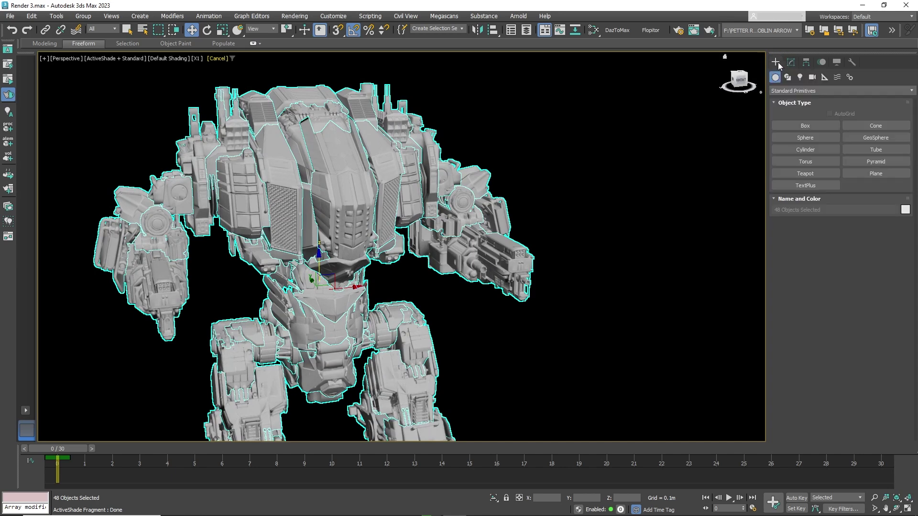
click(801, 77)
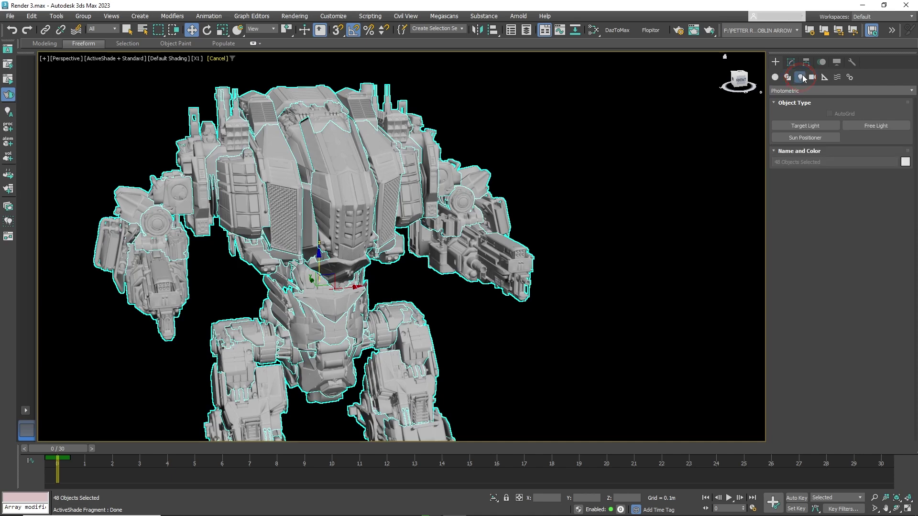
click(901, 91)
click(887, 117)
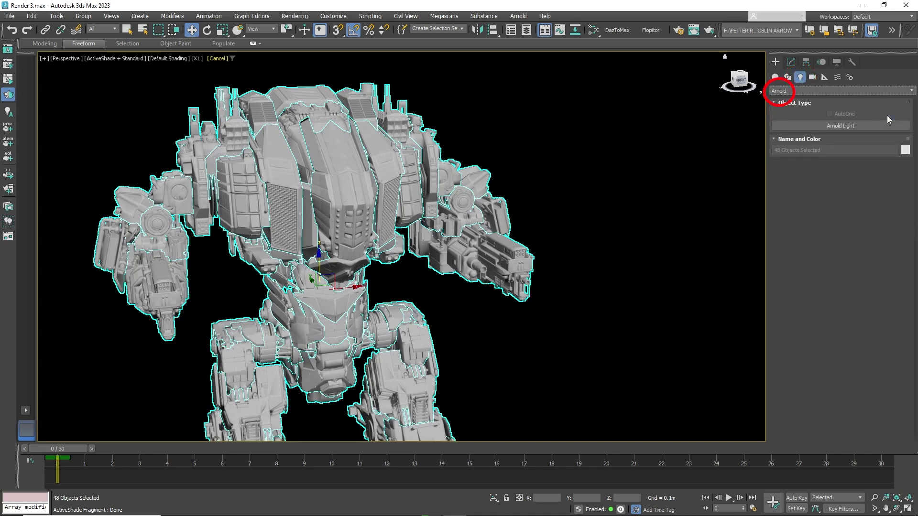
click(885, 126)
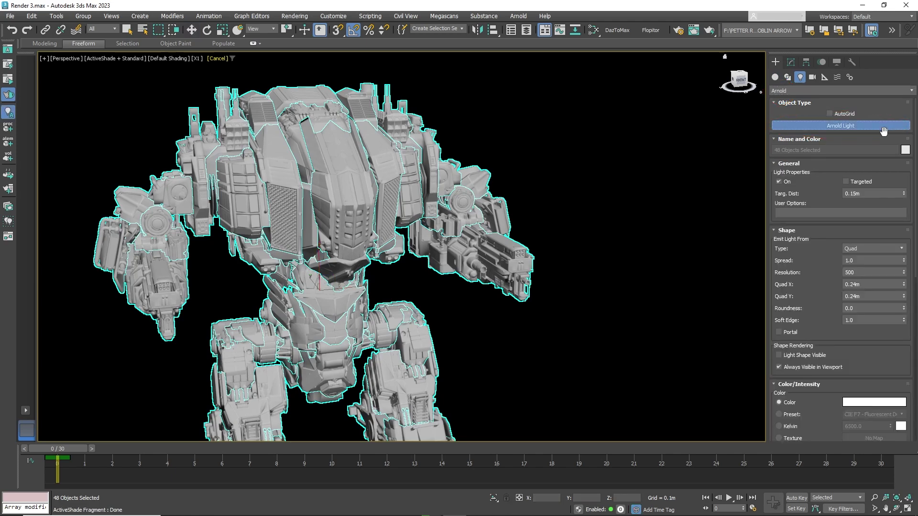
click(900, 249)
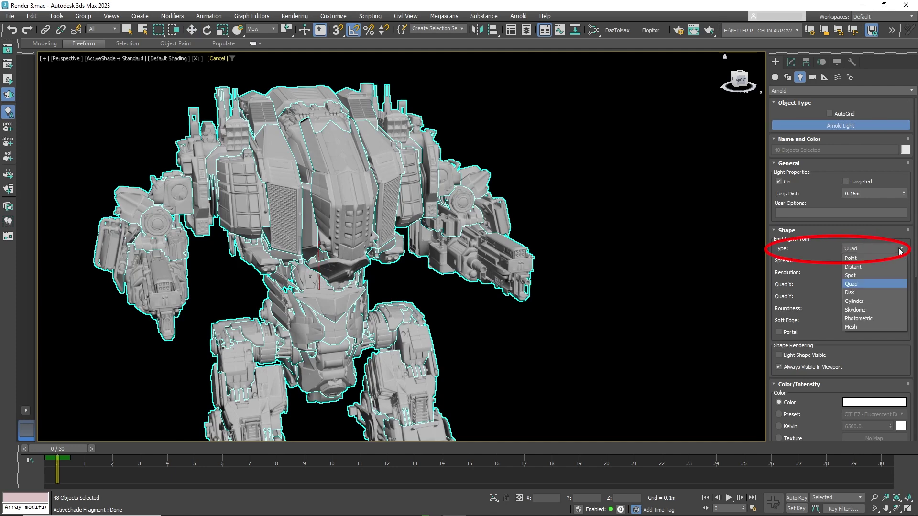
click(871, 311)
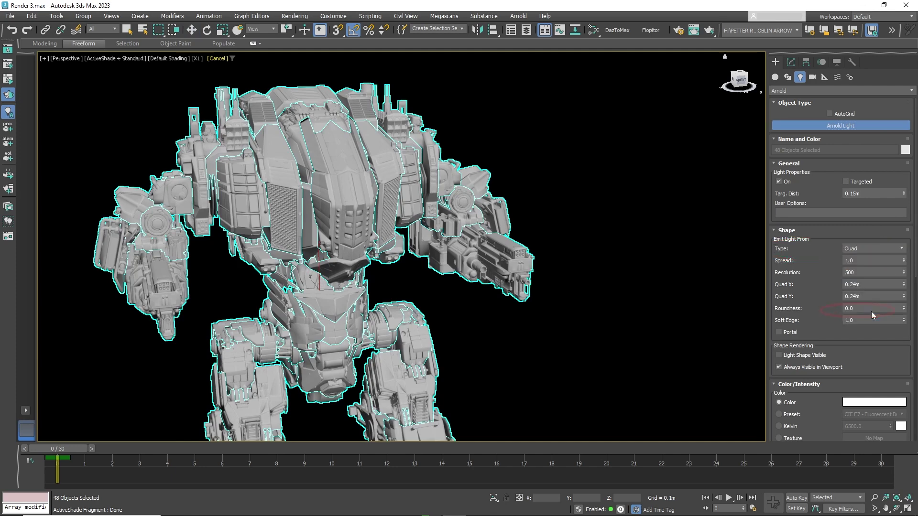
click(672, 302)
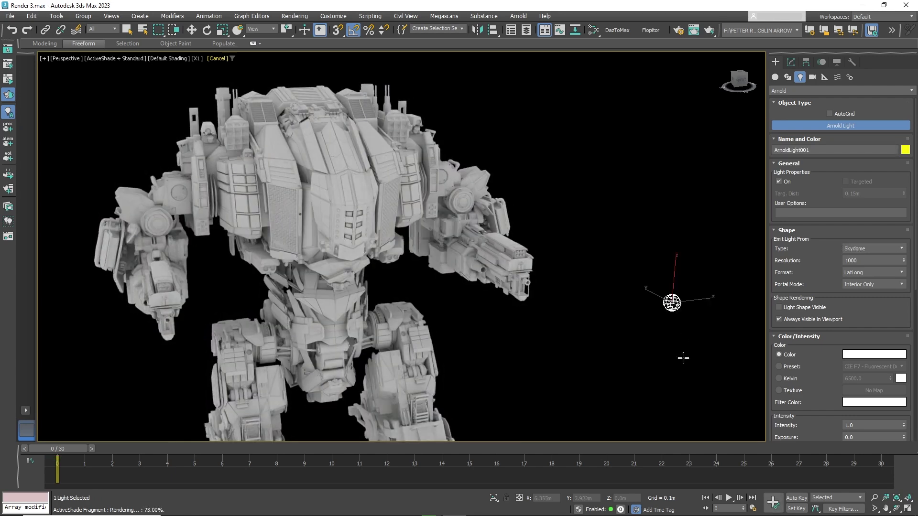
Open the Slate Material Editor, search for "toon" and add an Arnold Toon map to the node view
click(593, 30)
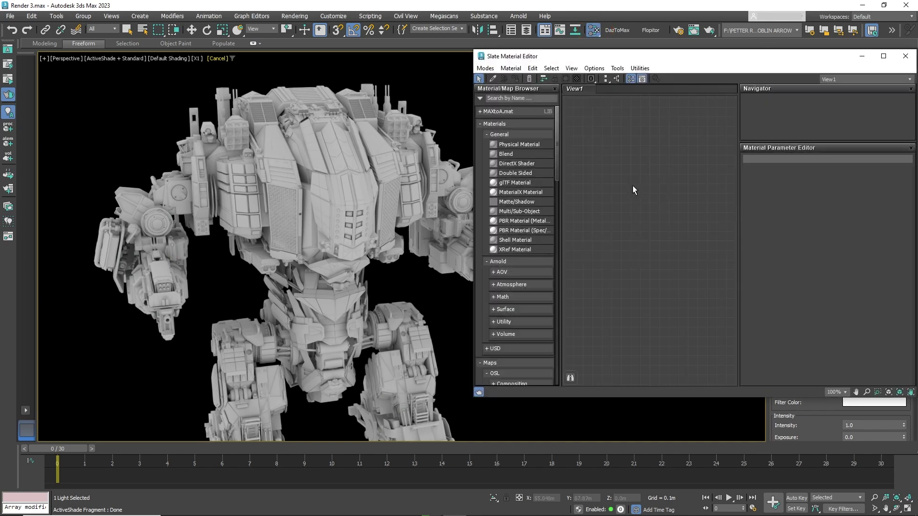
click(545, 98)
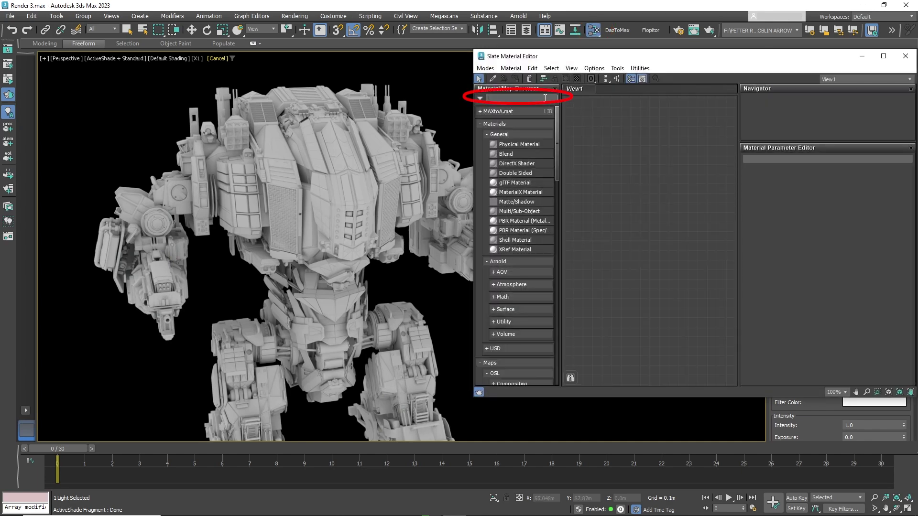
text(toon)
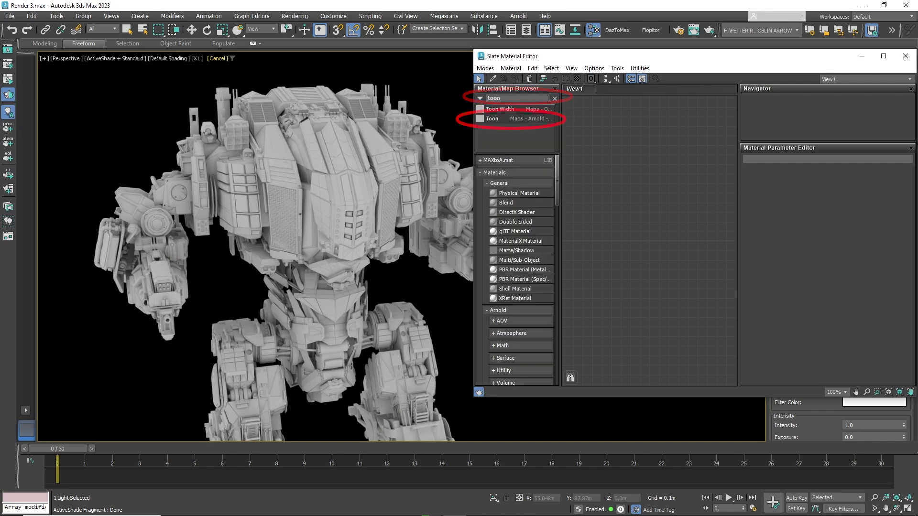
drag(482, 116, 609, 202)
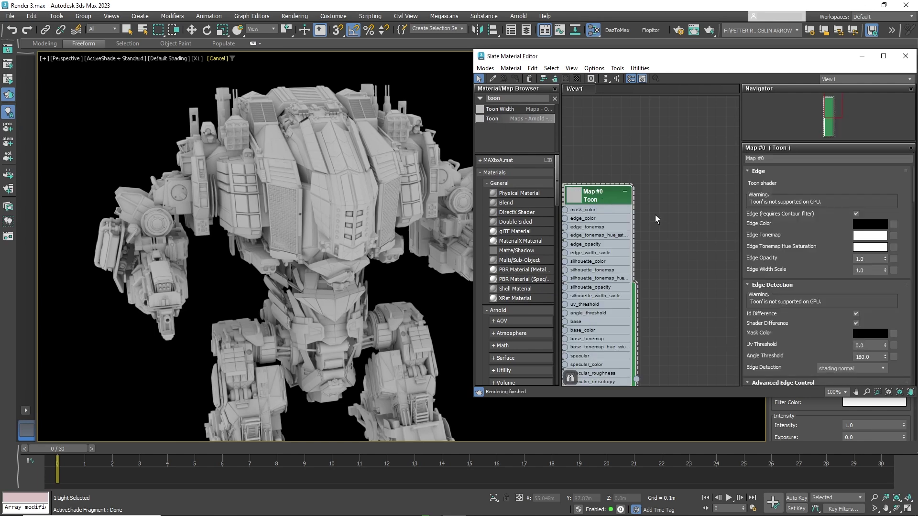
scroll(657, 218, down, 2)
middle_drag(659, 221, 647, 141)
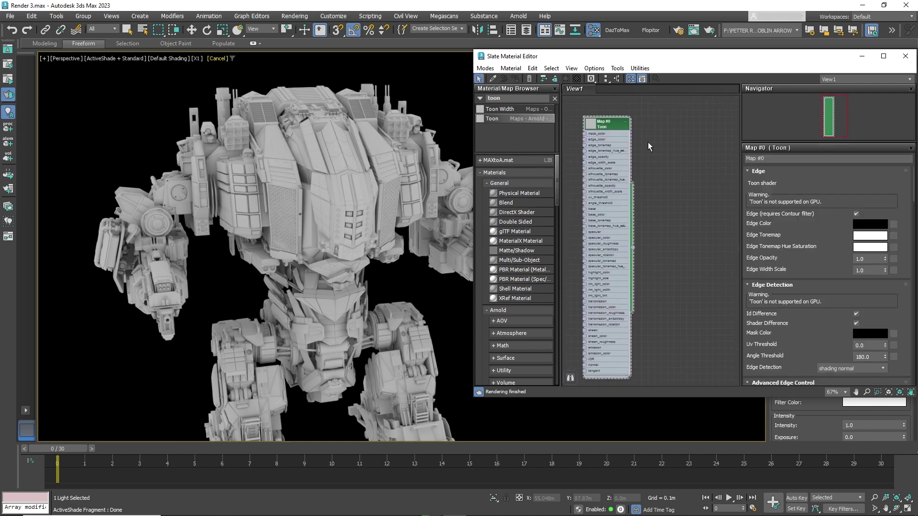
Add a Map to Material node beside the Toon map and connect the Toon output to its Texture Map input
click(521, 98)
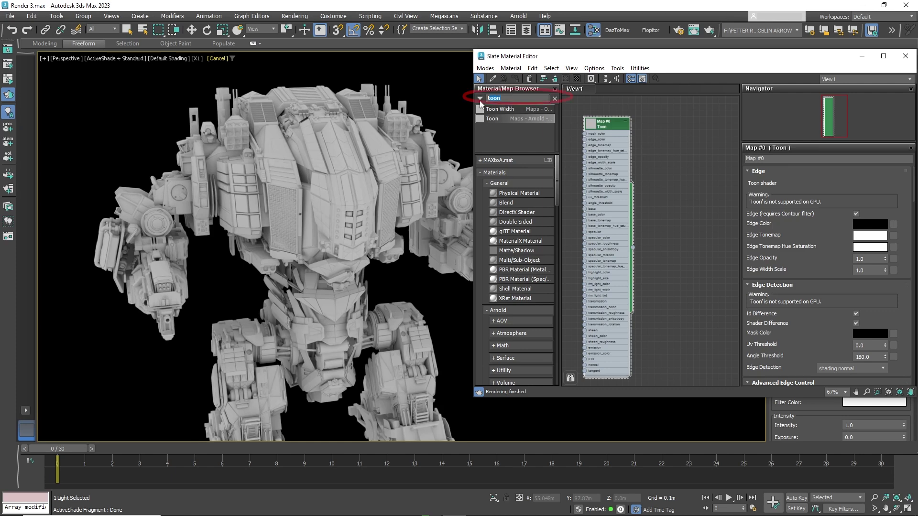
text(map to)
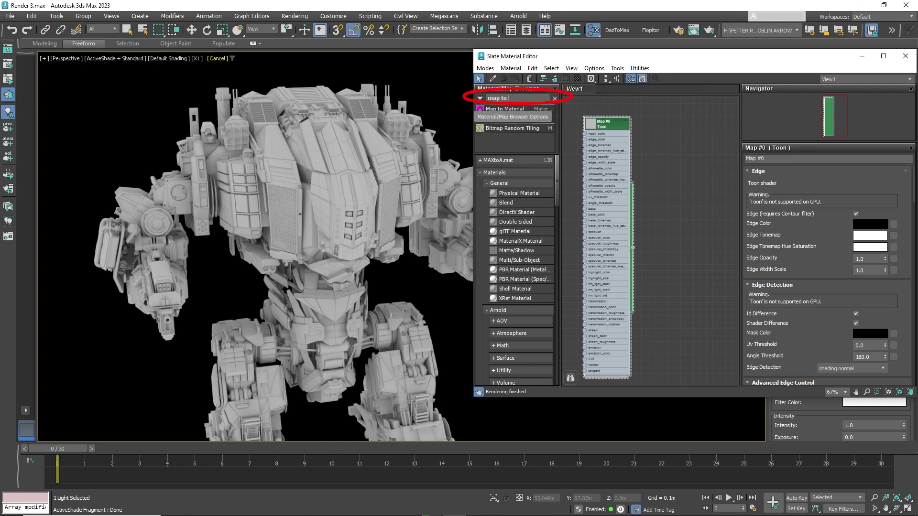
text( material)
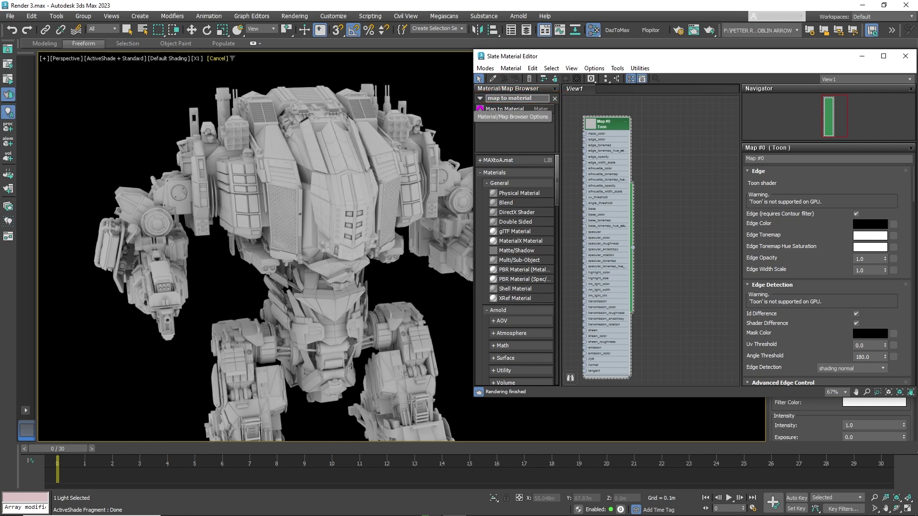
drag(501, 115, 671, 170)
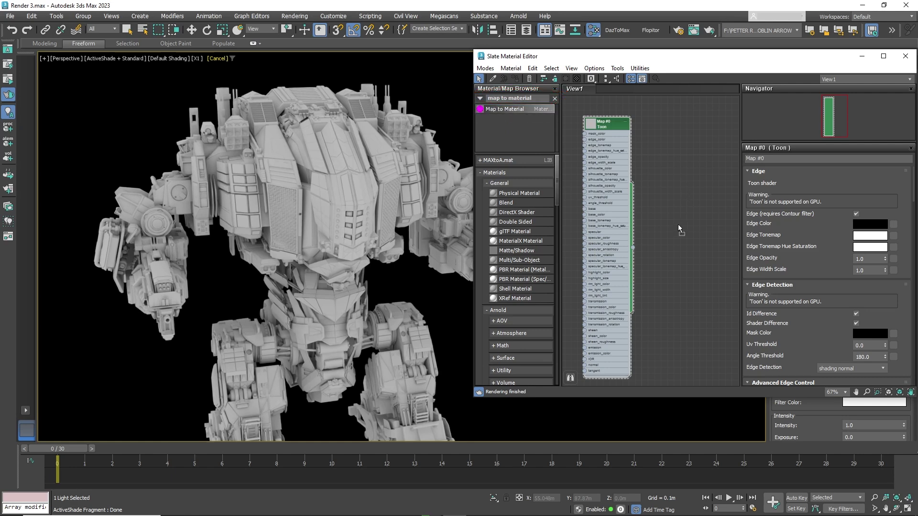
drag(678, 223, 678, 225)
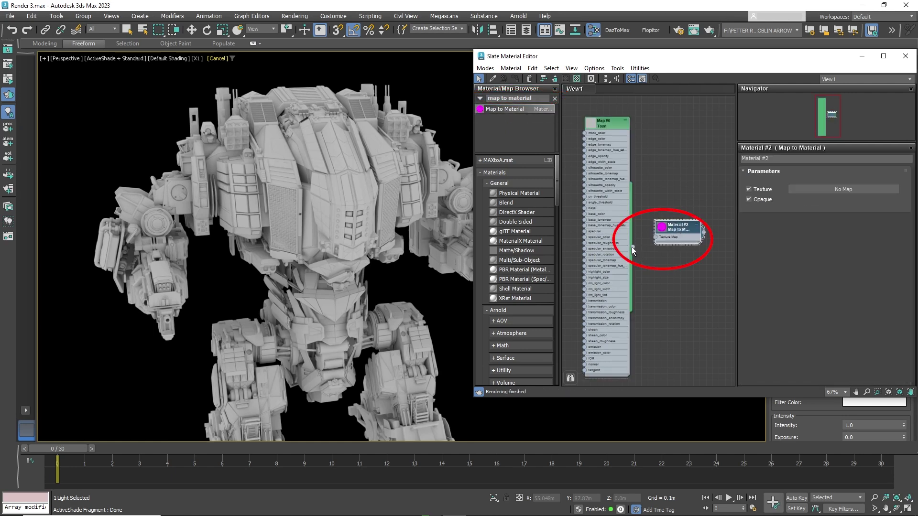
drag(655, 239, 656, 239)
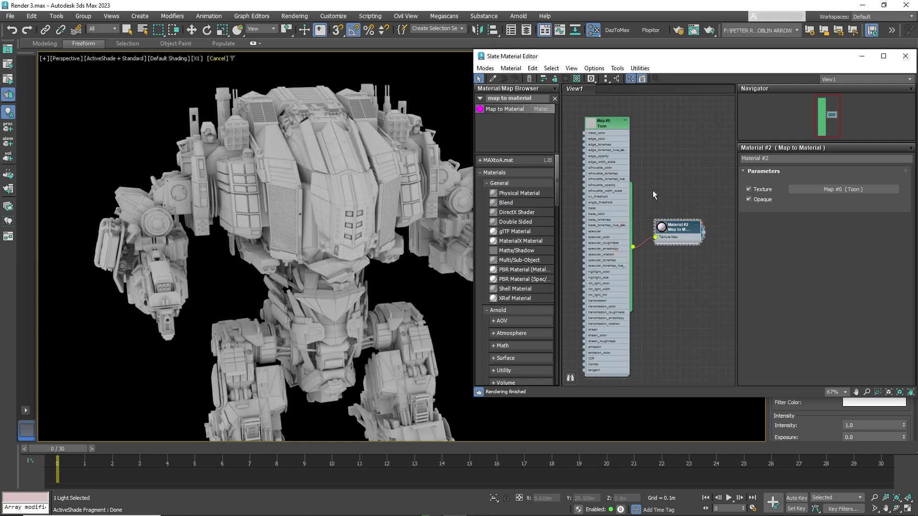
Move the group of height reference markers away from the mech along the X axis
click(187, 31)
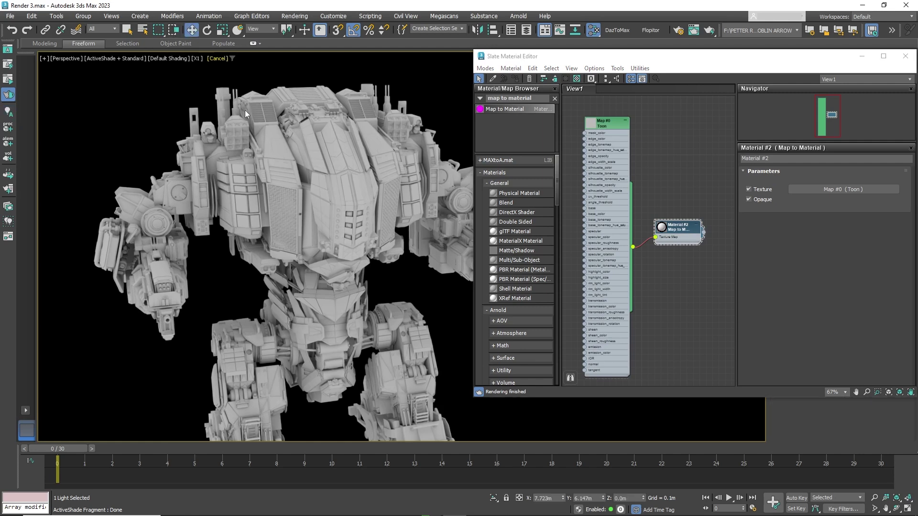
scroll(244, 143, down, 5)
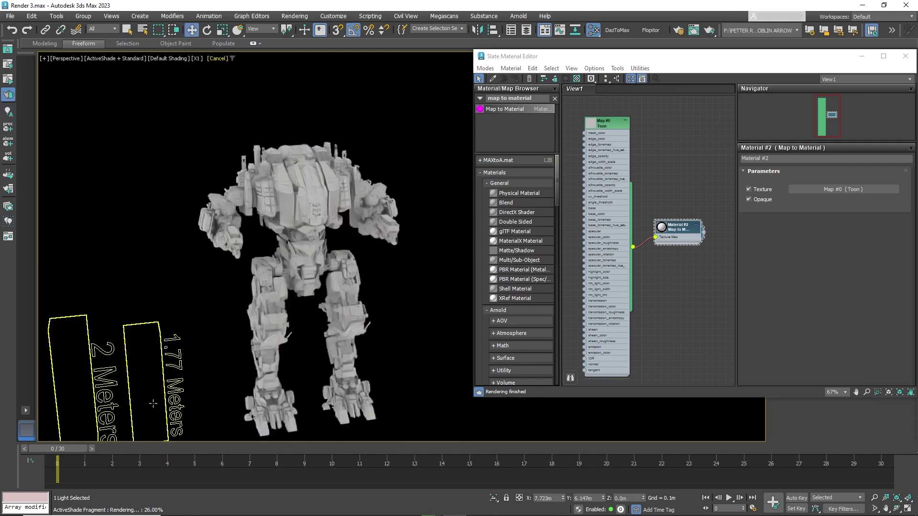
click(175, 382)
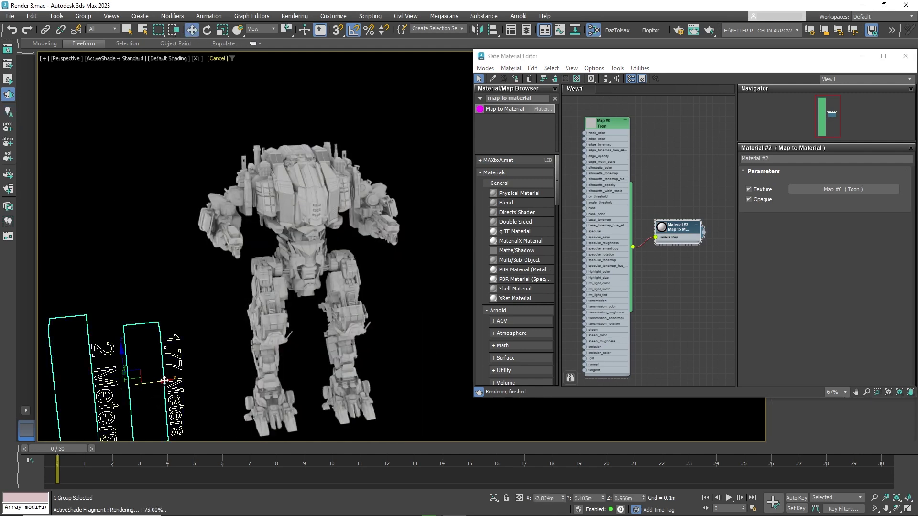
drag(164, 381, 77, 392)
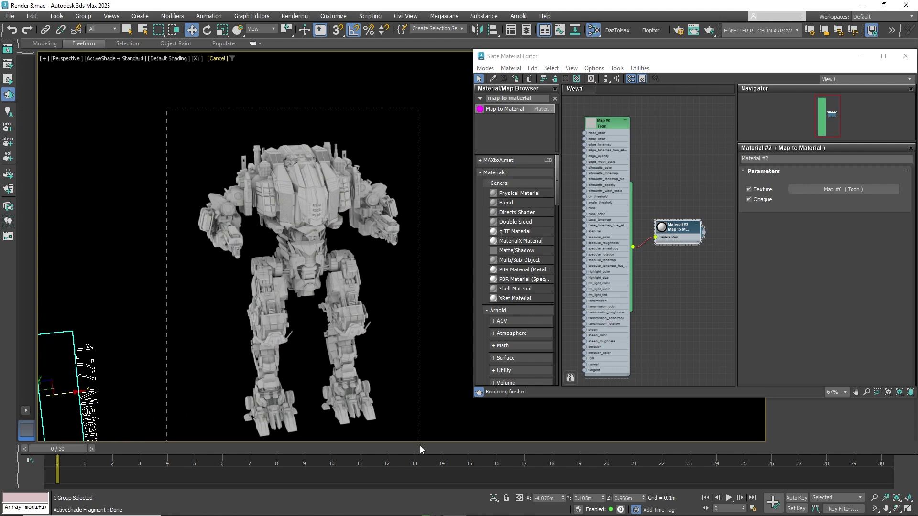
Select all parts of the mech and assign the Map to Material node to the selection
key(ctrl+i)
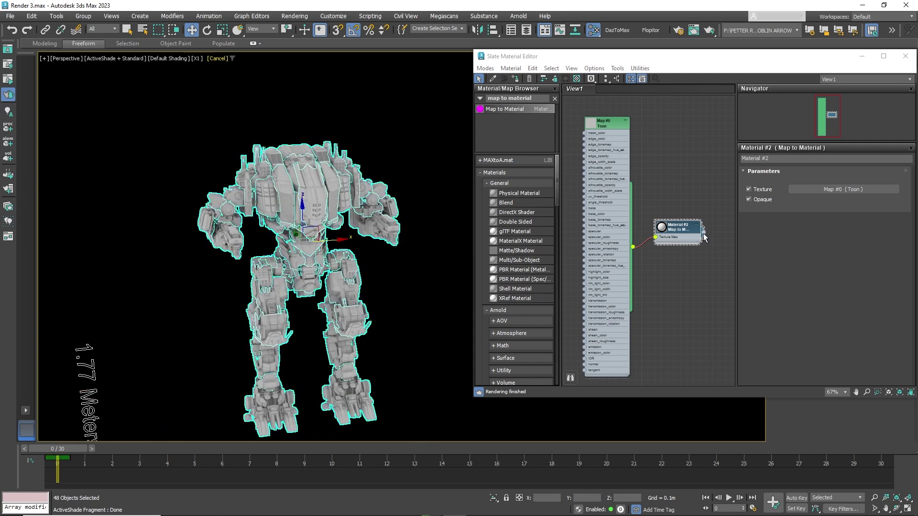
mouse_move(703, 233)
mouse_down()
mouse_move(374, 259)
mouse_move(323, 221)
mouse_up()
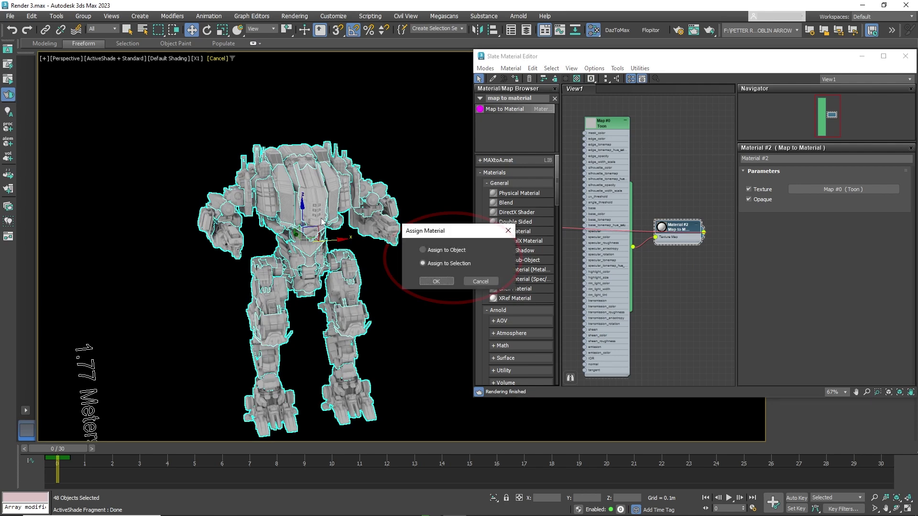
click(435, 281)
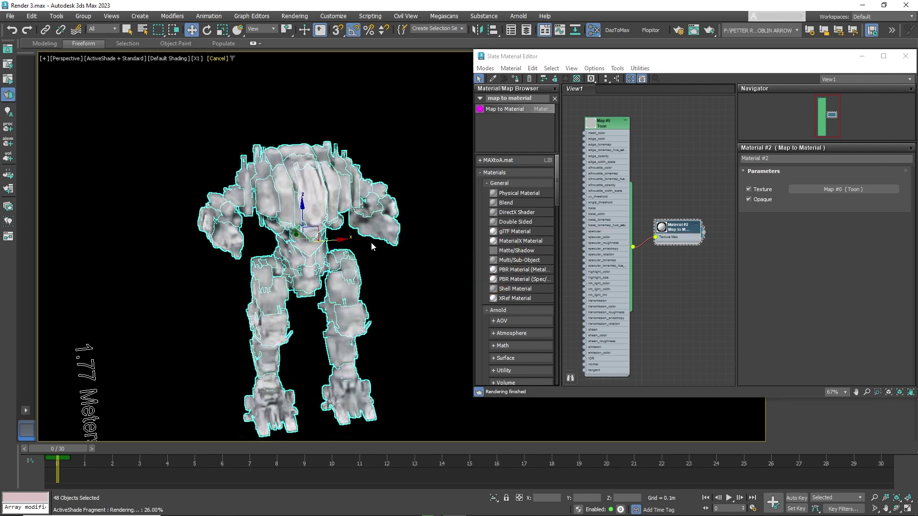
Frame the mech's upper body in the perspective view, render it in Arnold RenderView and inspect its outlines
scroll(371, 243, up, 3)
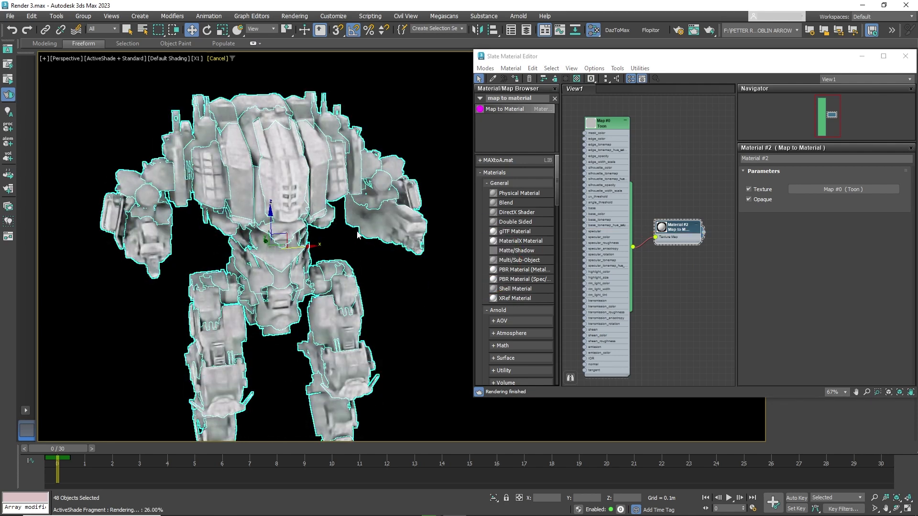
scroll(357, 234, up, 4)
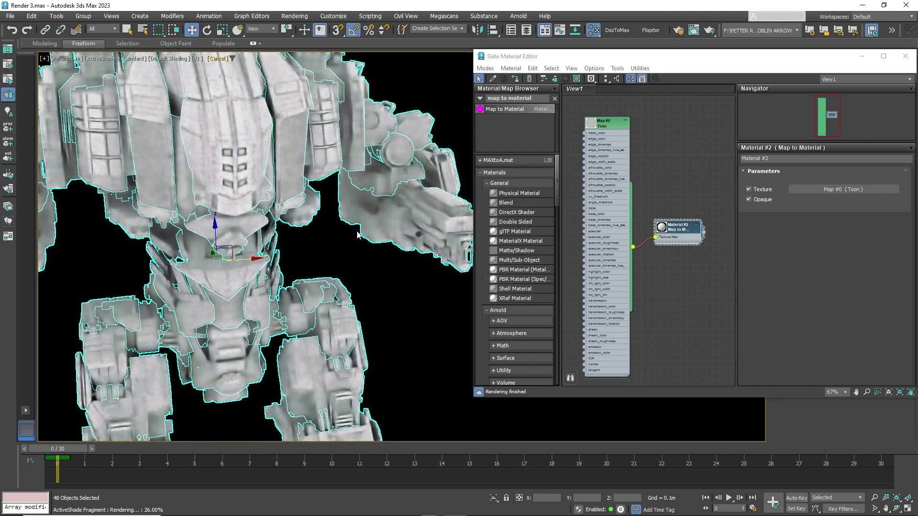
scroll(357, 234, down, 5)
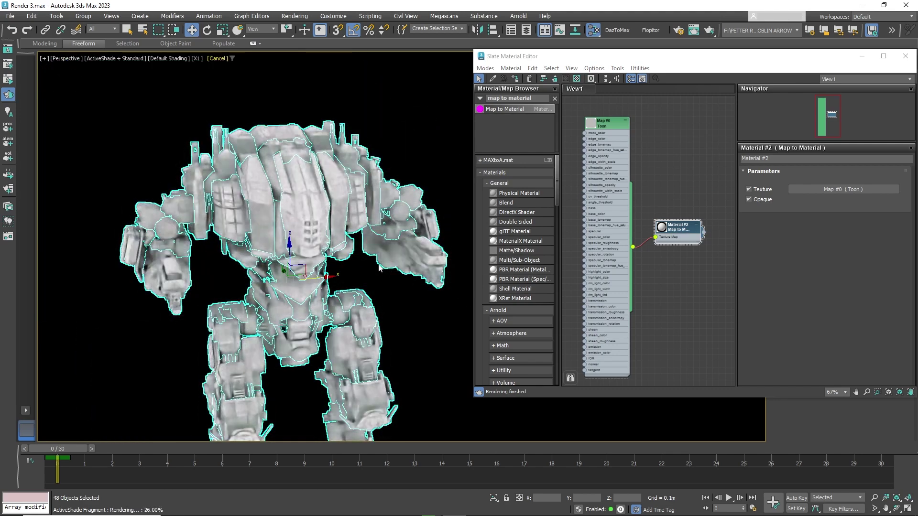
click(874, 497)
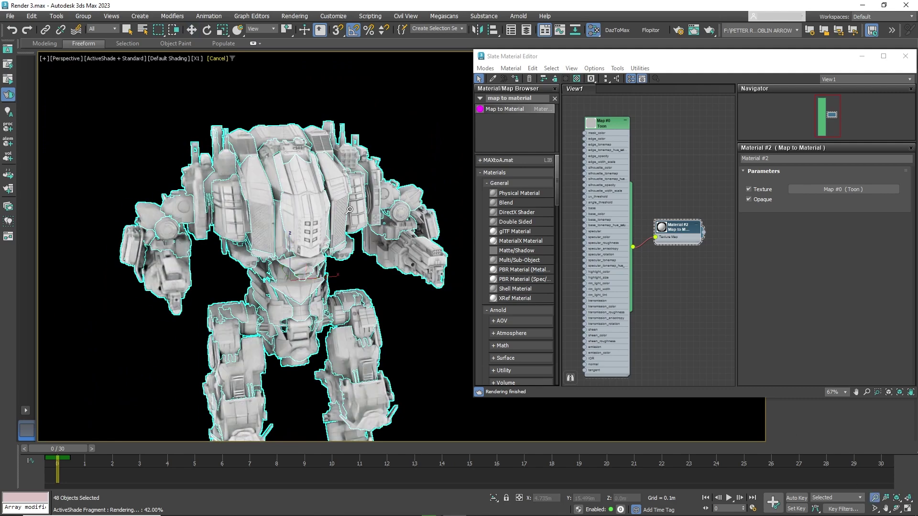
drag(349, 211, 373, 190)
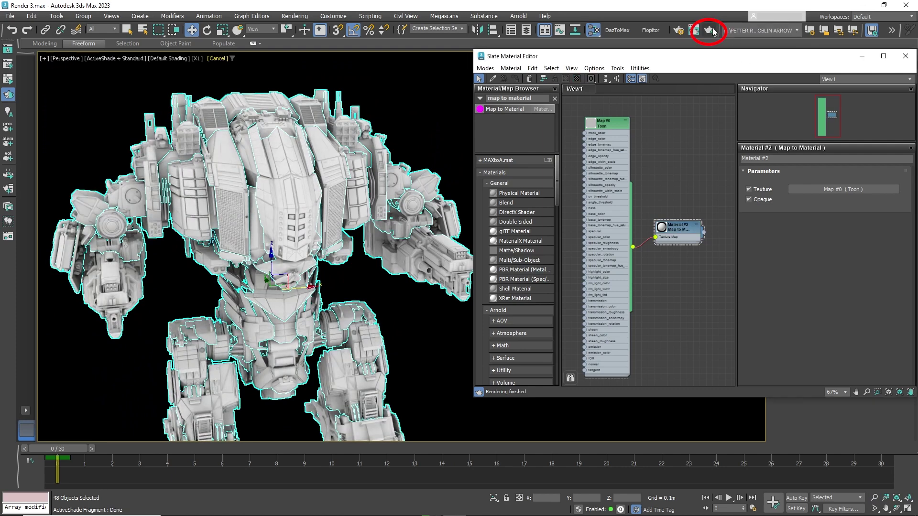
key(shift+q)
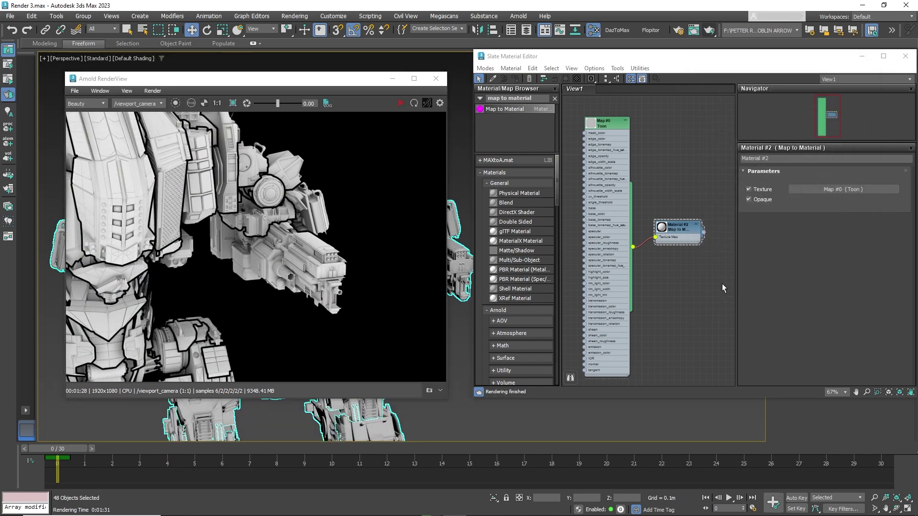
scroll(251, 239, down, 5)
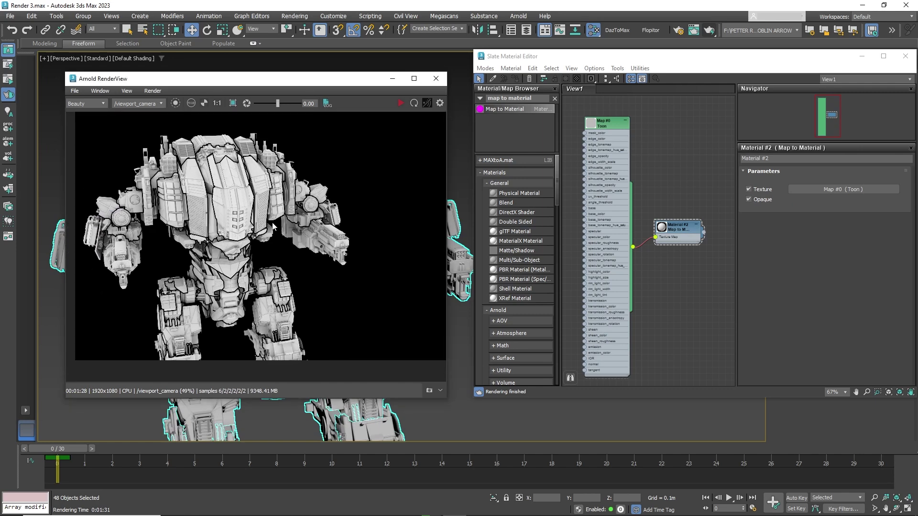
scroll(295, 227, up, 3)
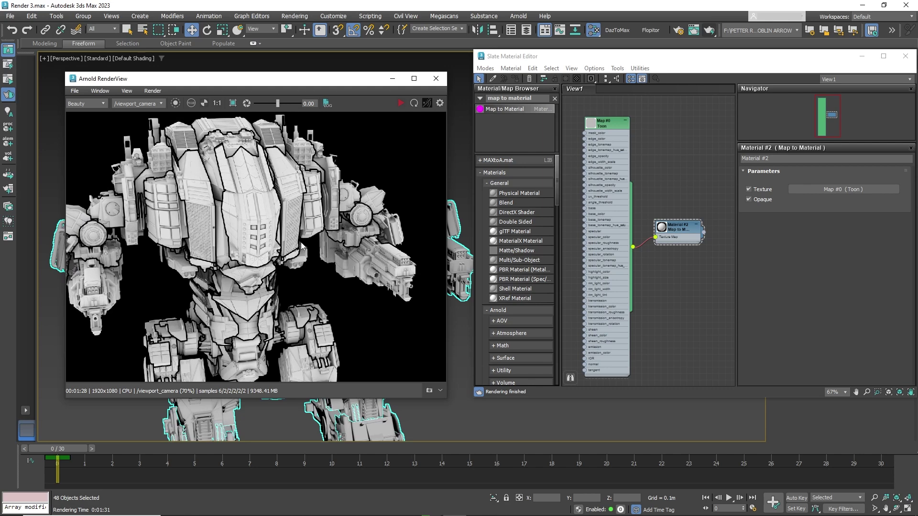
Set the Base Weight of the Toon map to 0
click(596, 131)
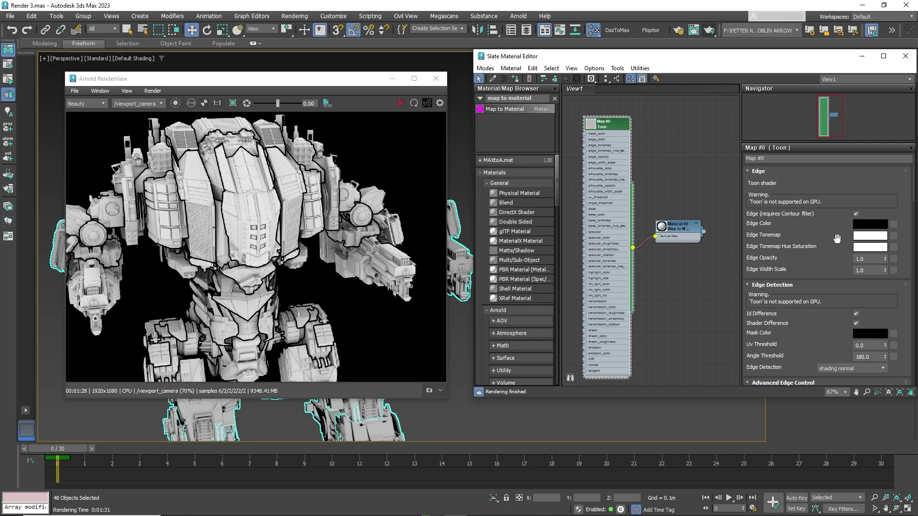
scroll(836, 238, down, 5)
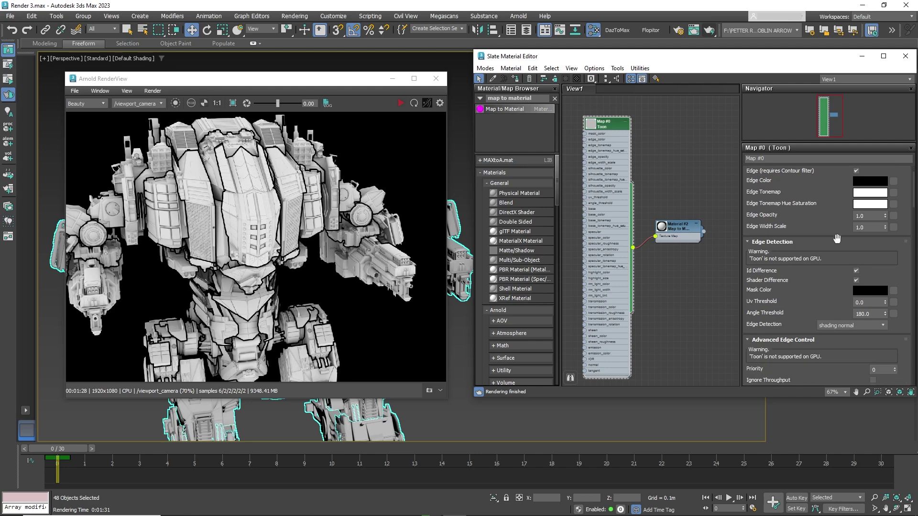
scroll(837, 238, down, 6)
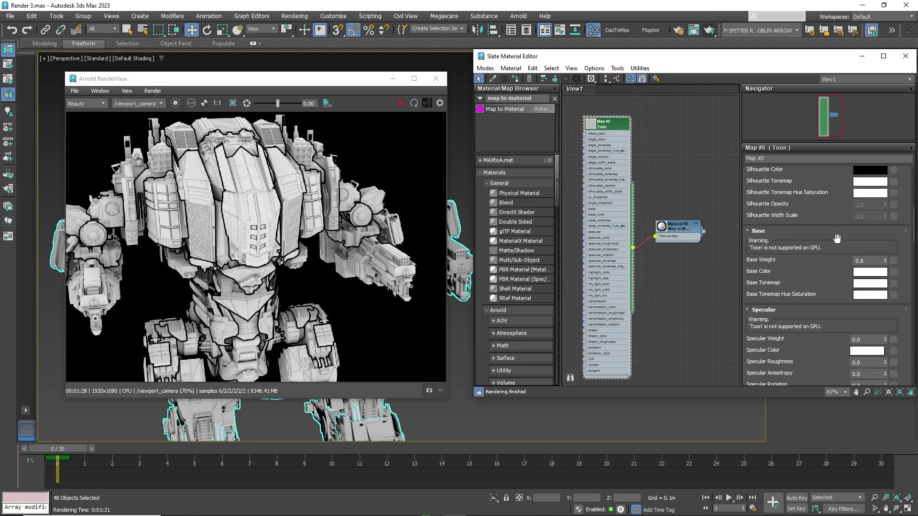
scroll(836, 238, down, 1)
click(858, 232)
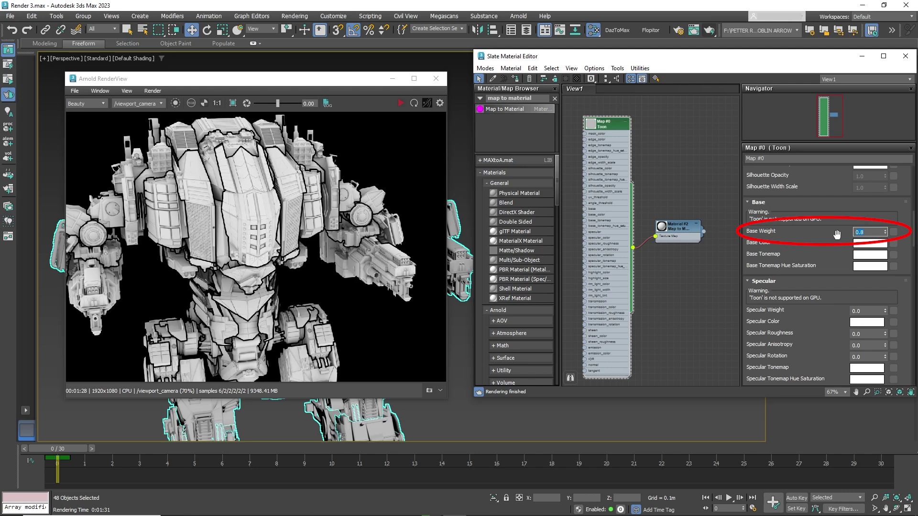
text(0)
key(Return)
Set the Emission Weight of the Toon map to 1
scroll(821, 260, down, 5)
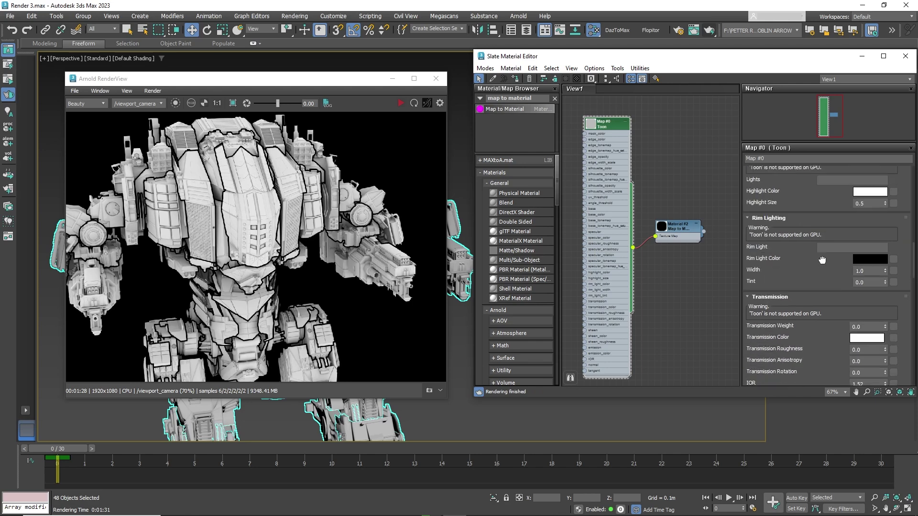
scroll(821, 259, down, 5)
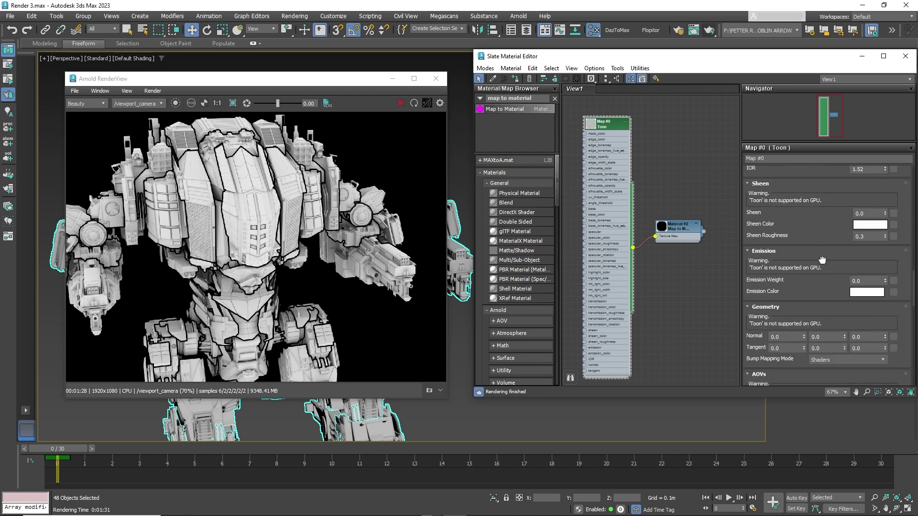
double_click(866, 281)
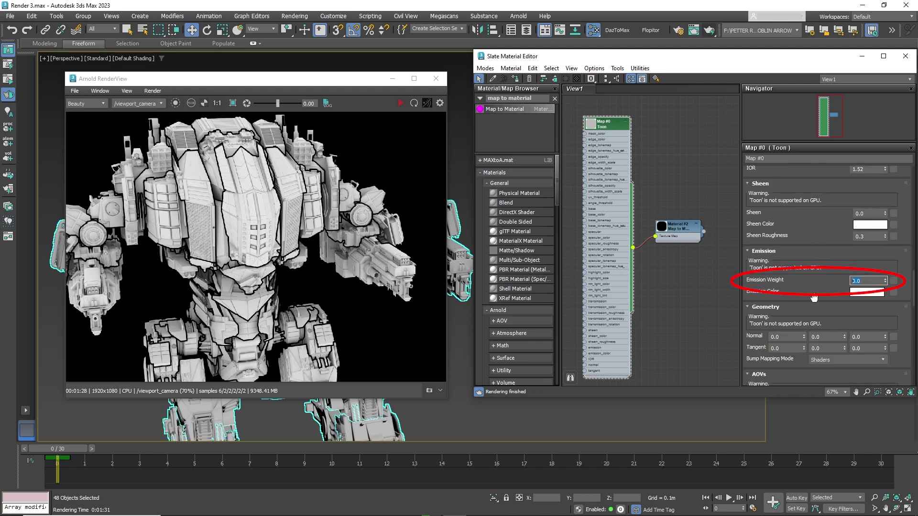
text(1)
key(Return)
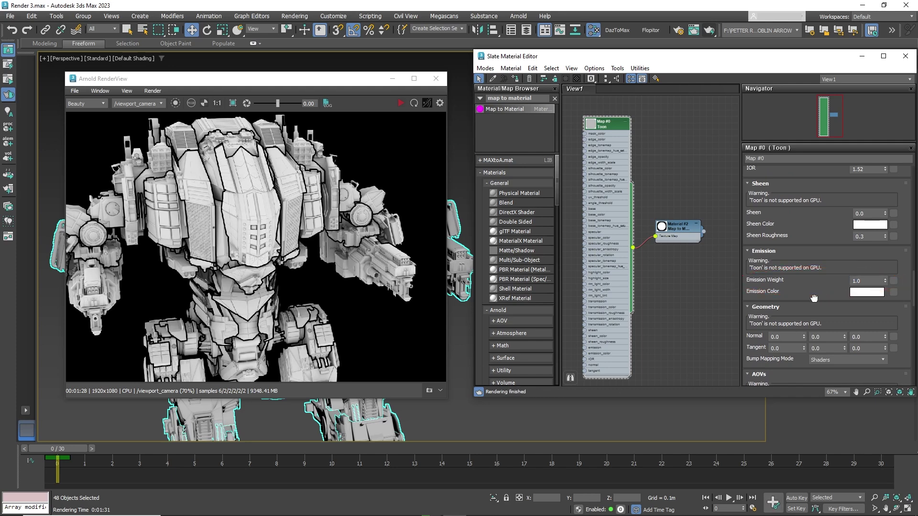
key(Tab)
key(Tab)
scroll(814, 298, up, 12)
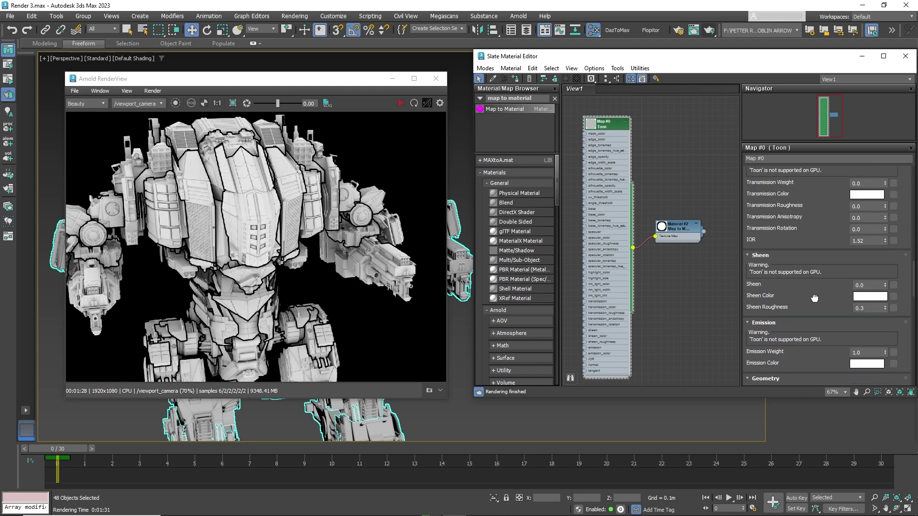
Set the Toon map's edge detection Angle Threshold to 50 and restart the Arnold render
scroll(816, 298, up, 10)
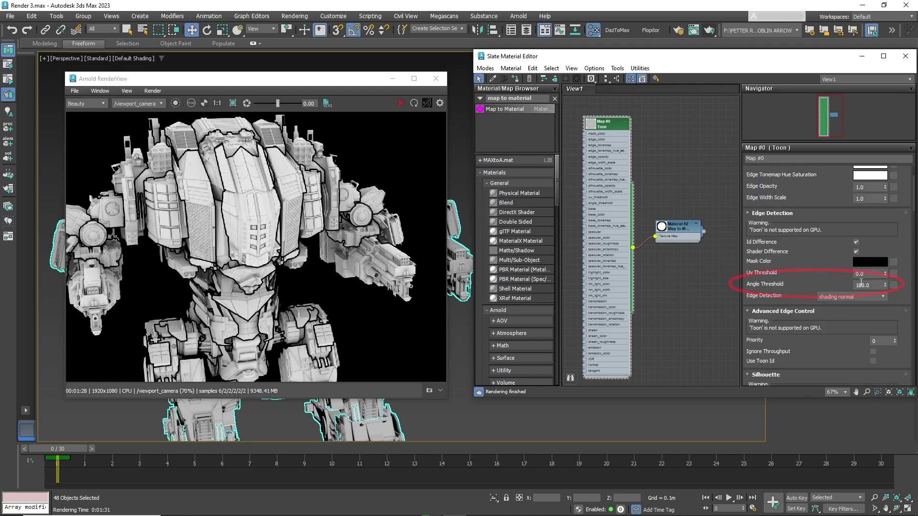
double_click(859, 285)
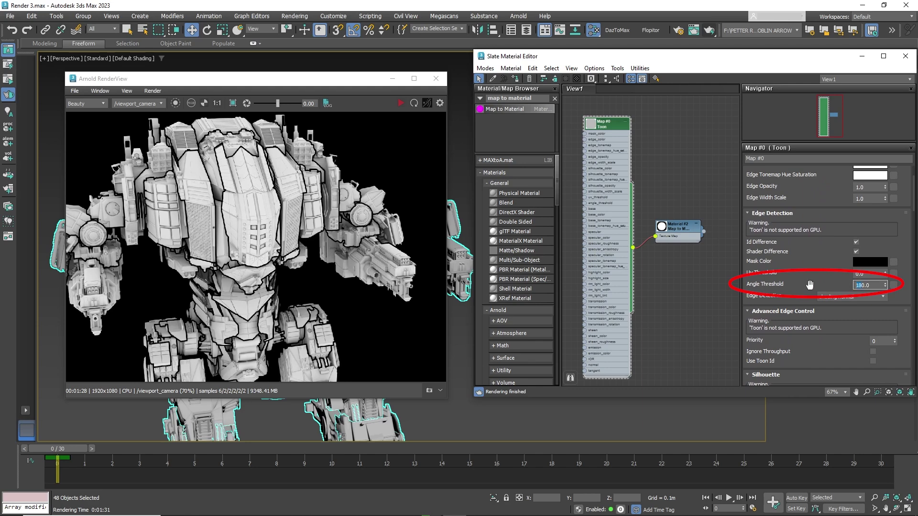
text(50)
key(Return)
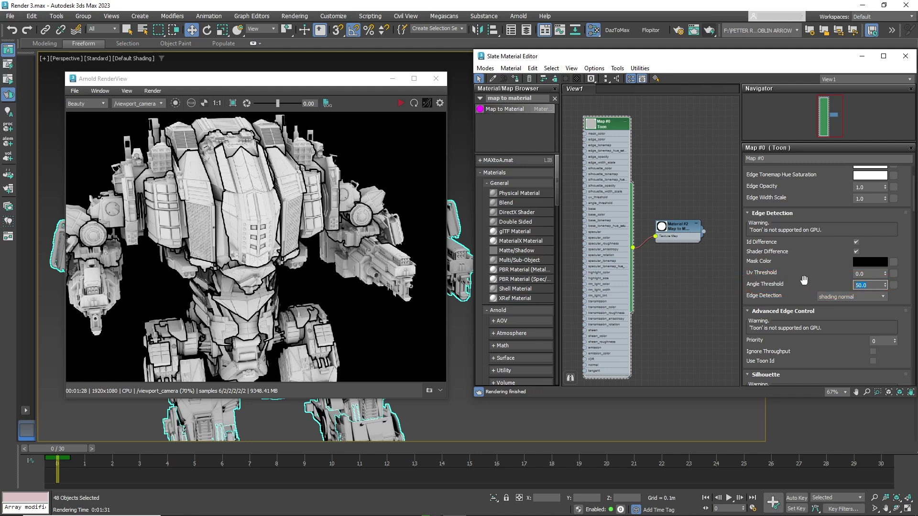
click(401, 104)
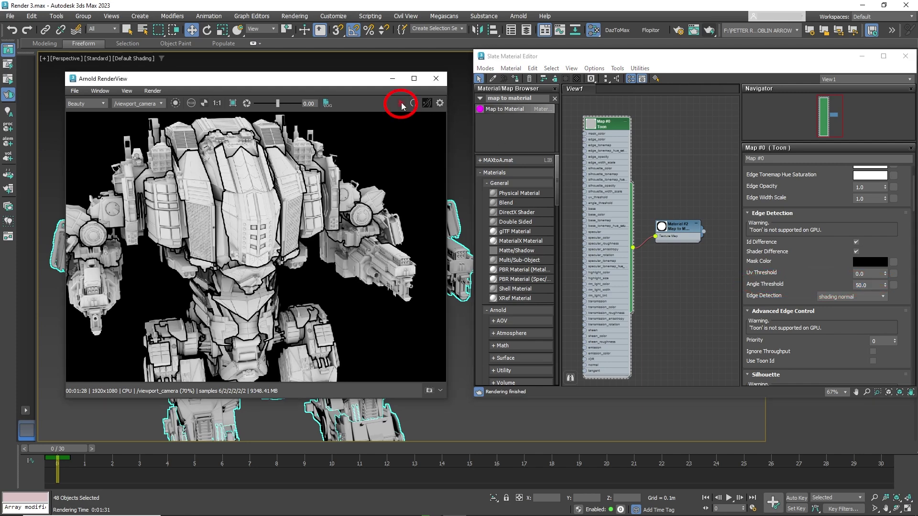
click(401, 104)
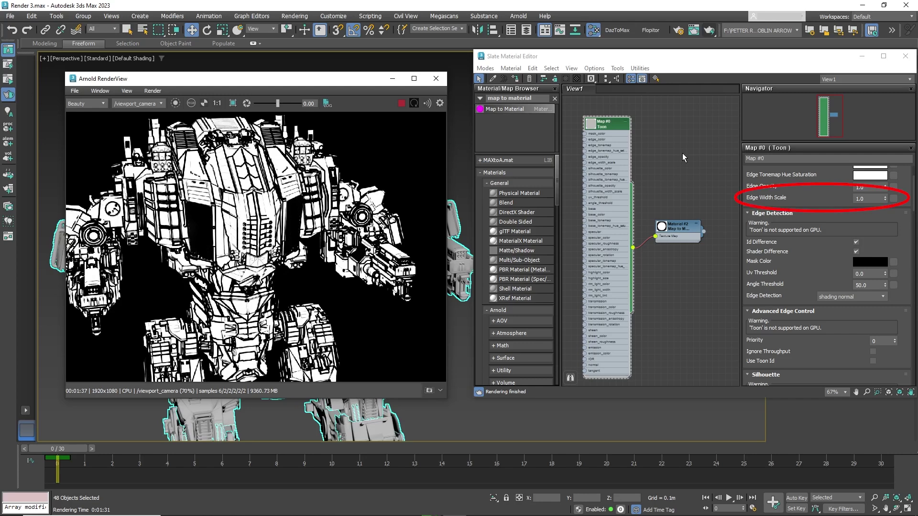
Set the Edge Width Scale of the Toon map to 0.5 for thinner outlines
click(869, 199)
double_click(869, 198)
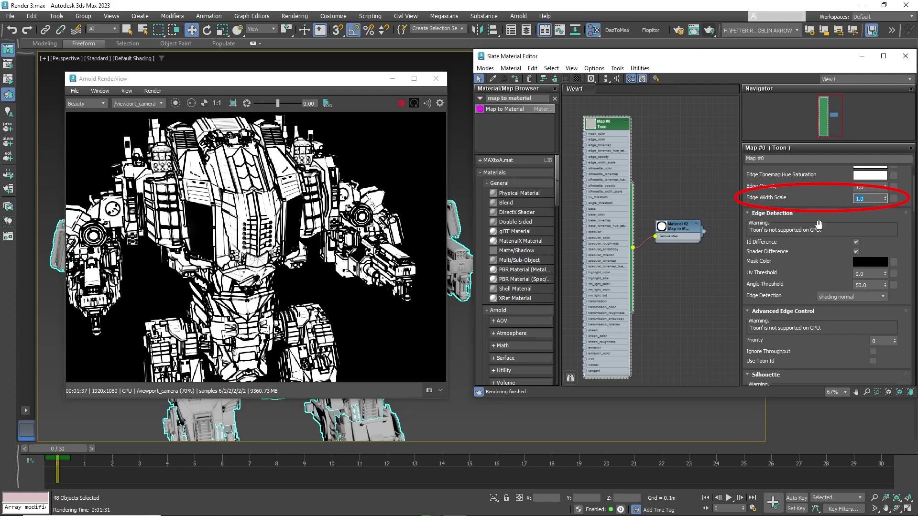
text(0.5)
key(Return)
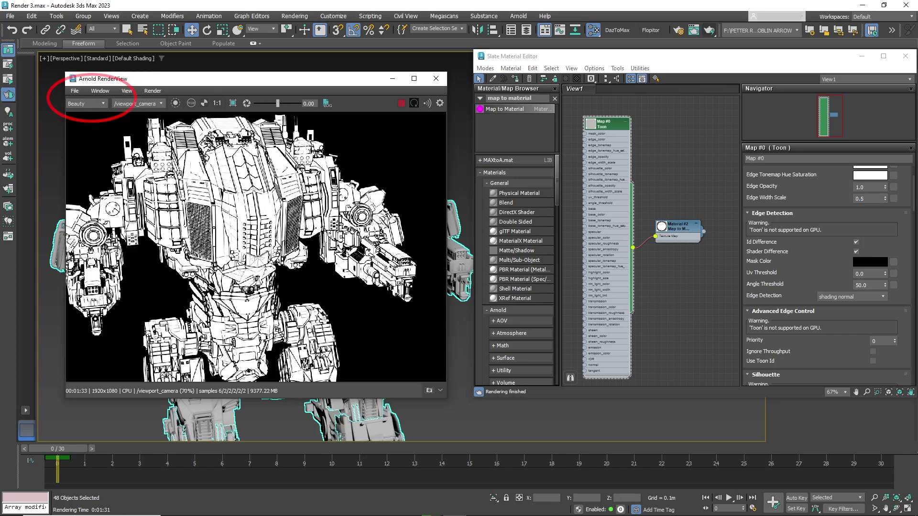
Save the rendered image from Arnold RenderView as Mecha.png in the Renders folder
click(74, 91)
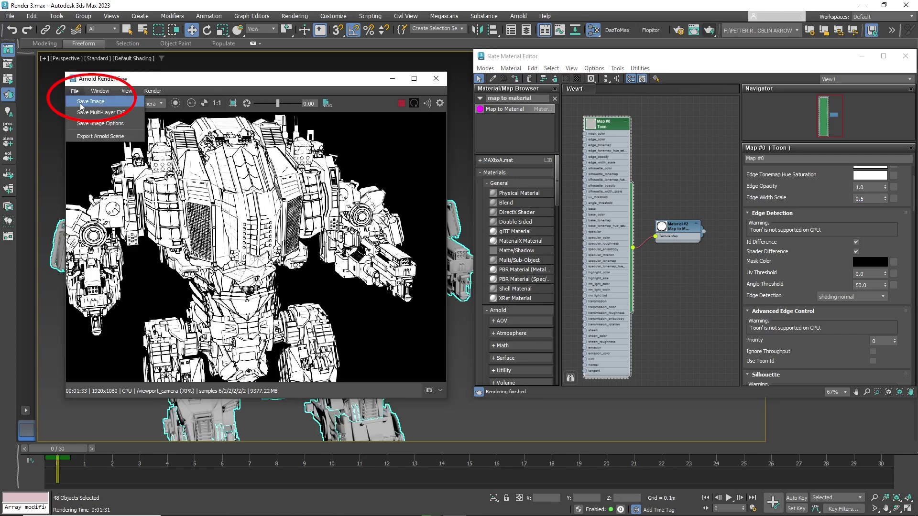
click(81, 102)
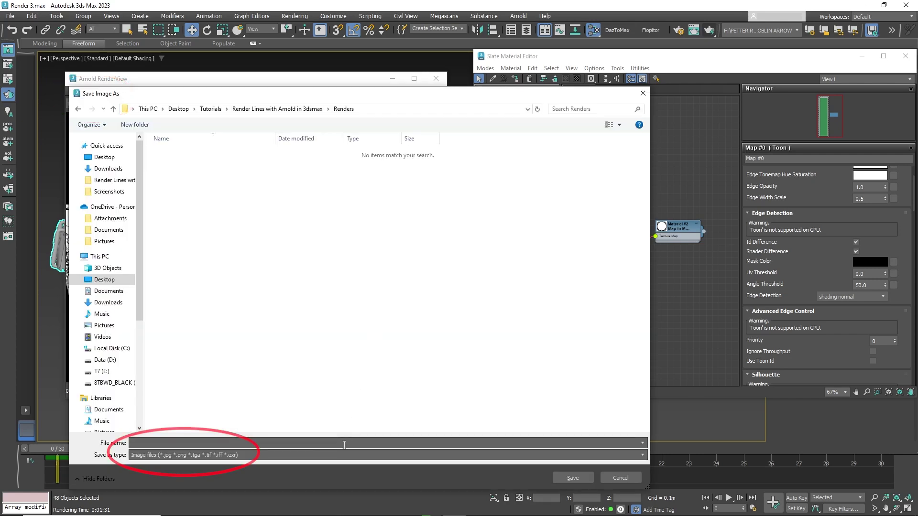
text(Mecha)
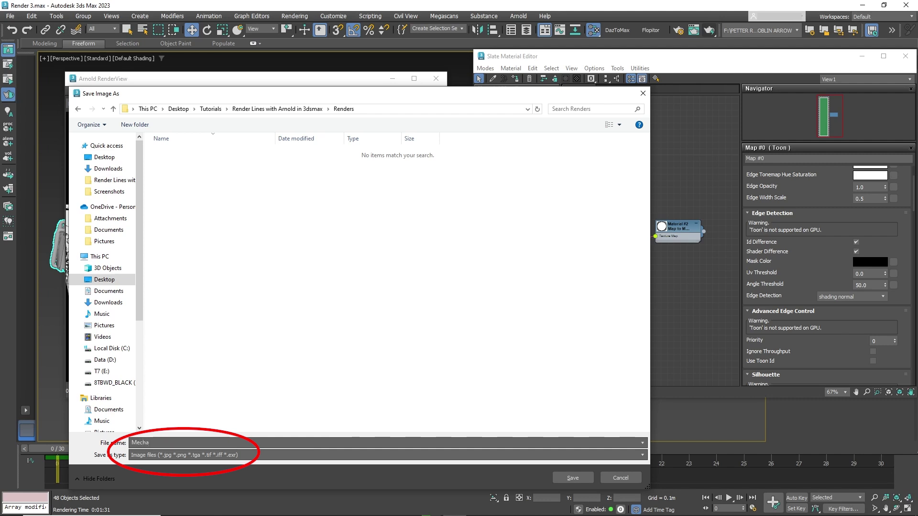
text(.png)
click(576, 478)
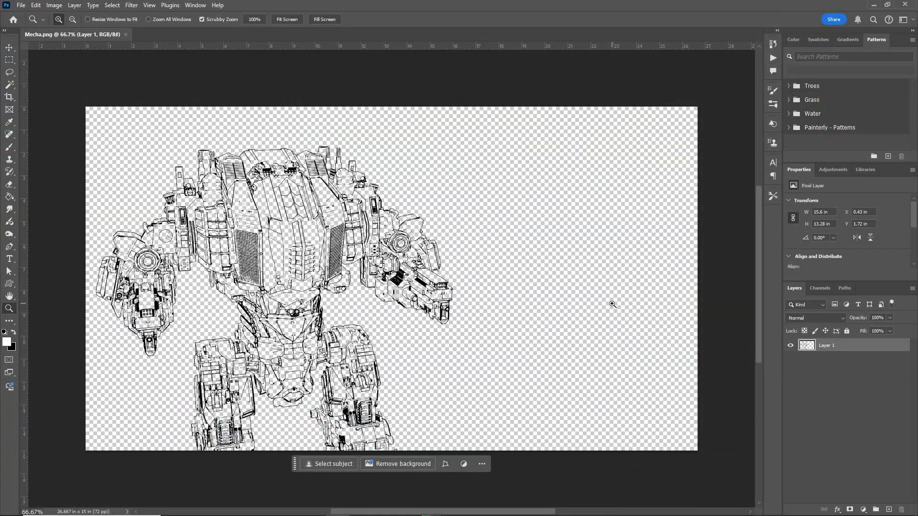
Switch to Photoshop with Mecha.png open and set its image mode to 8 Bits/Channel
click(10, 47)
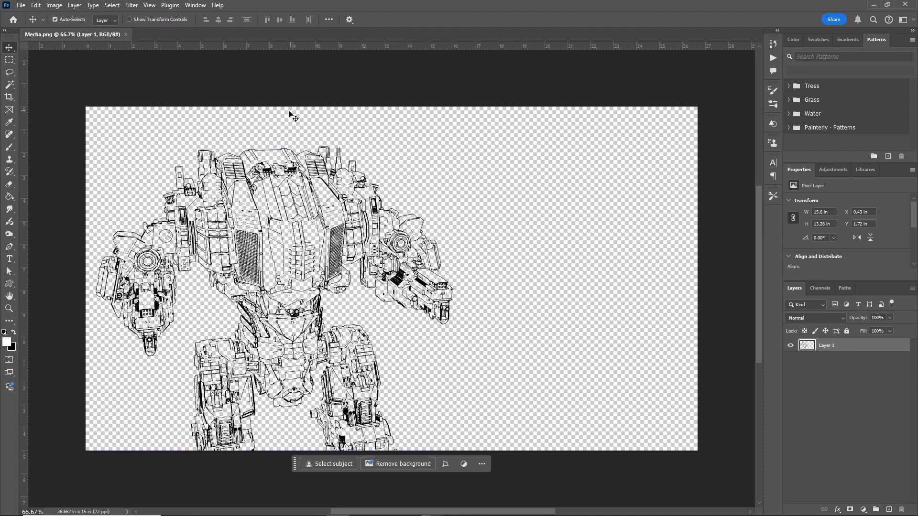
click(54, 5)
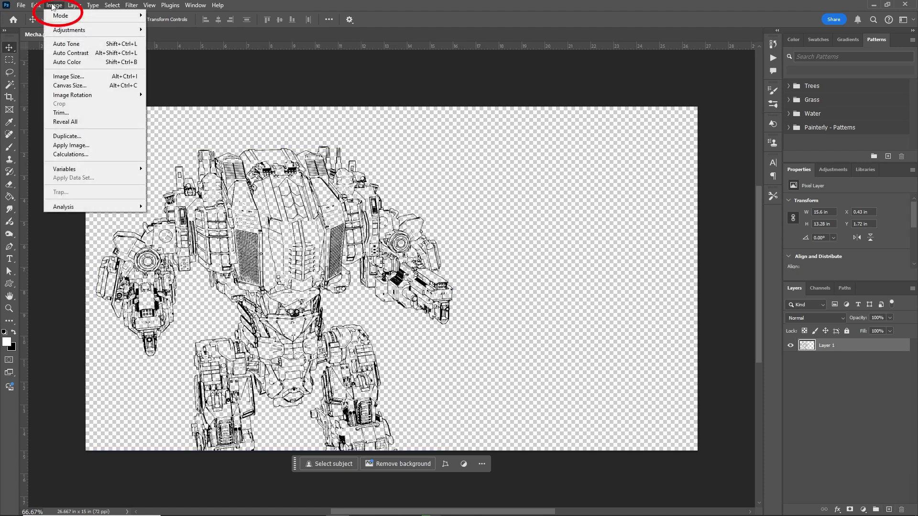
mouse_move(113, 18)
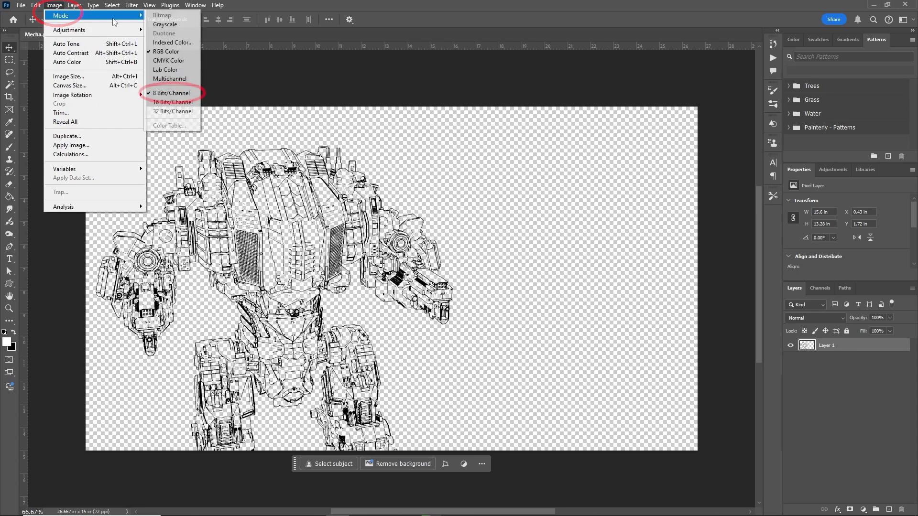
click(186, 94)
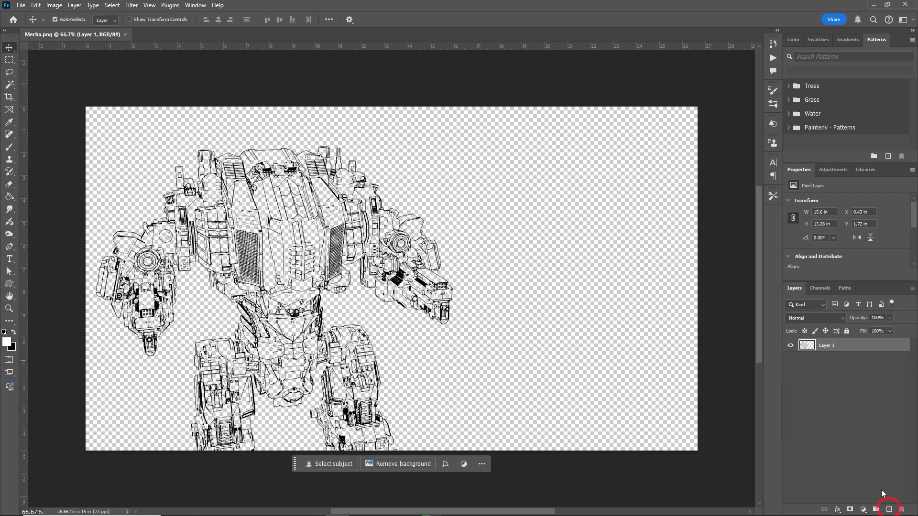
Add a new layer beneath the mech line art and fill it with white using the Paint Bucket
click(889, 509)
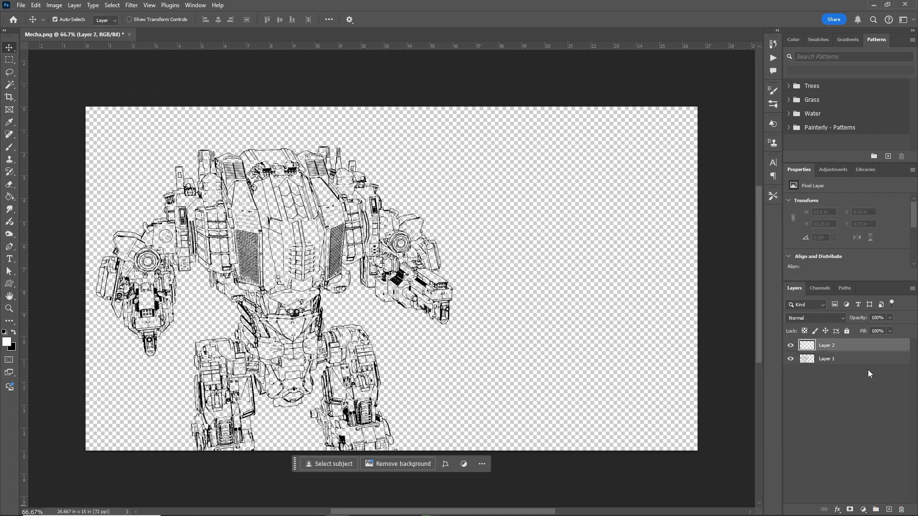
drag(858, 348, 858, 369)
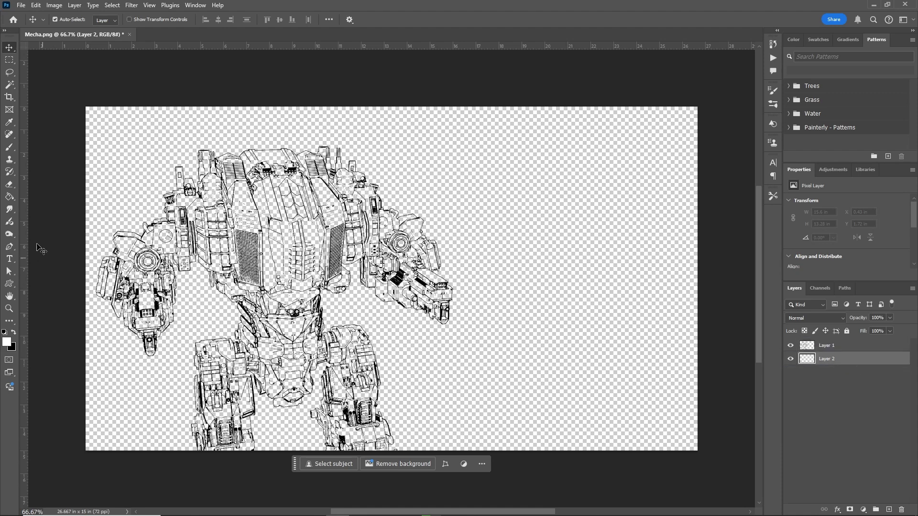
click(9, 197)
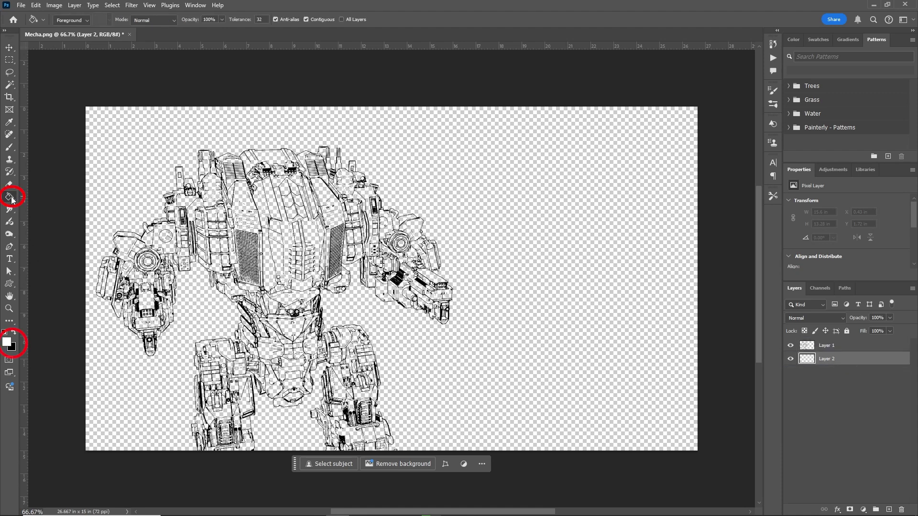
click(115, 187)
key(v)
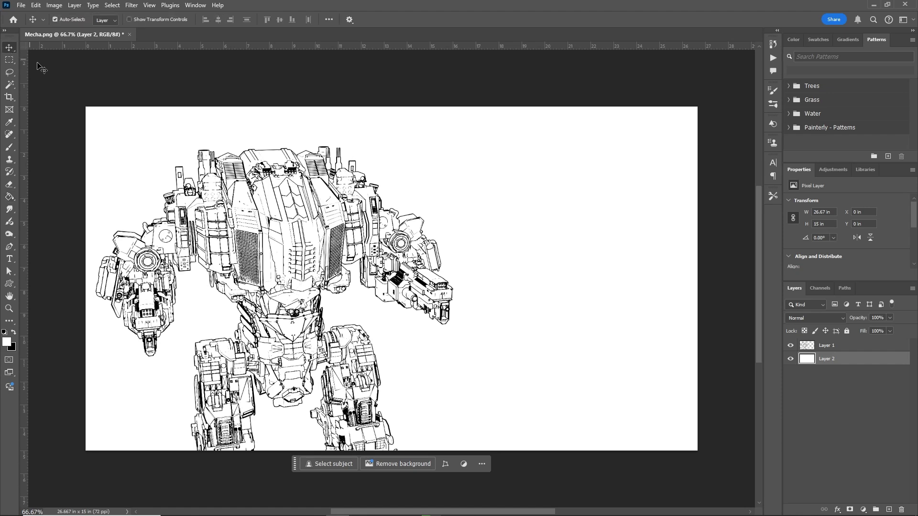
Apply the Oil Paint filter to the line-art layer with Stylization 1.0, Cleanliness 0.0, Scale 0.1, Bristle Detail 0.0 and Lighting off
click(825, 346)
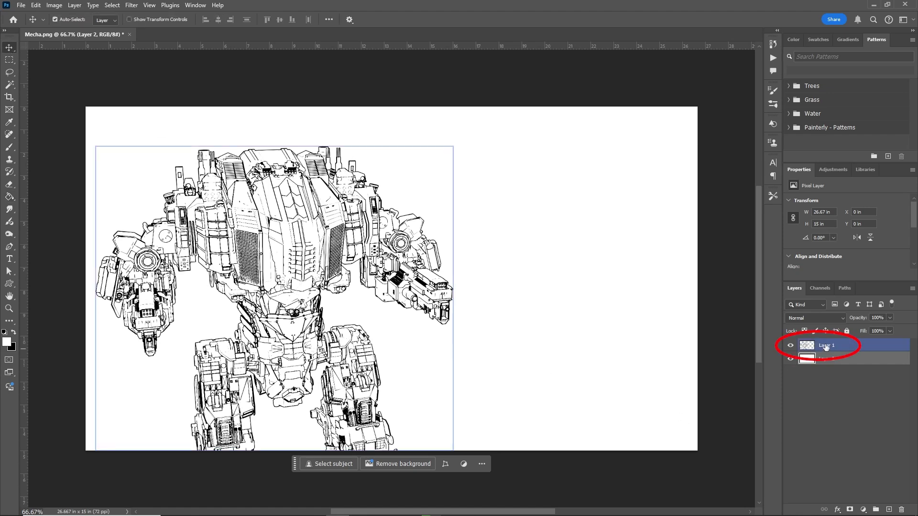
click(826, 358)
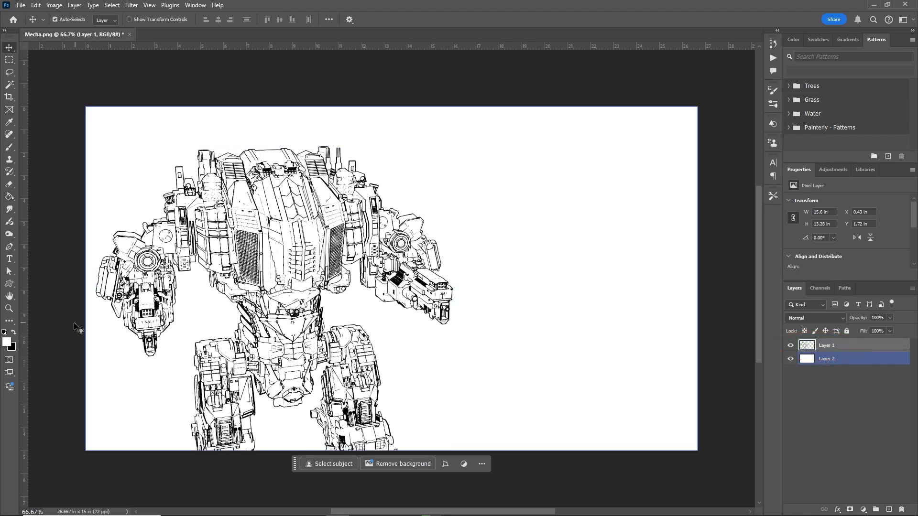
key(z)
click(274, 245)
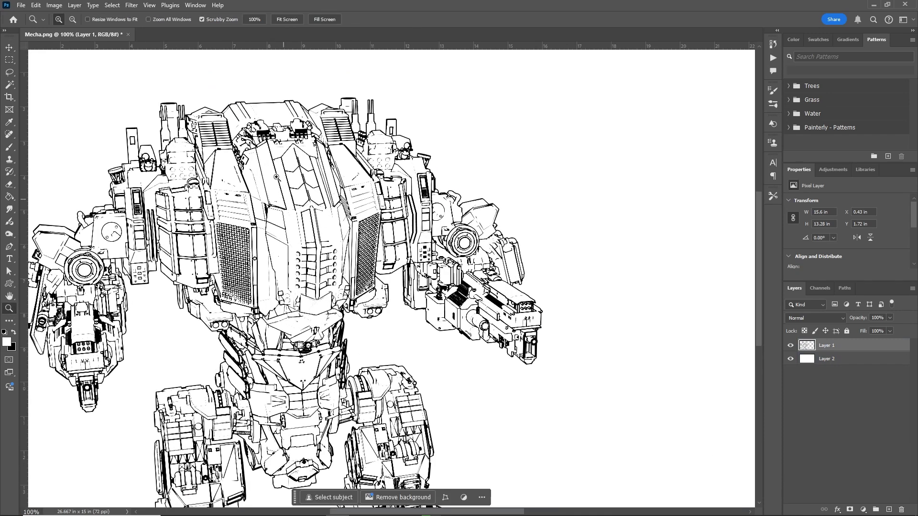
click(133, 6)
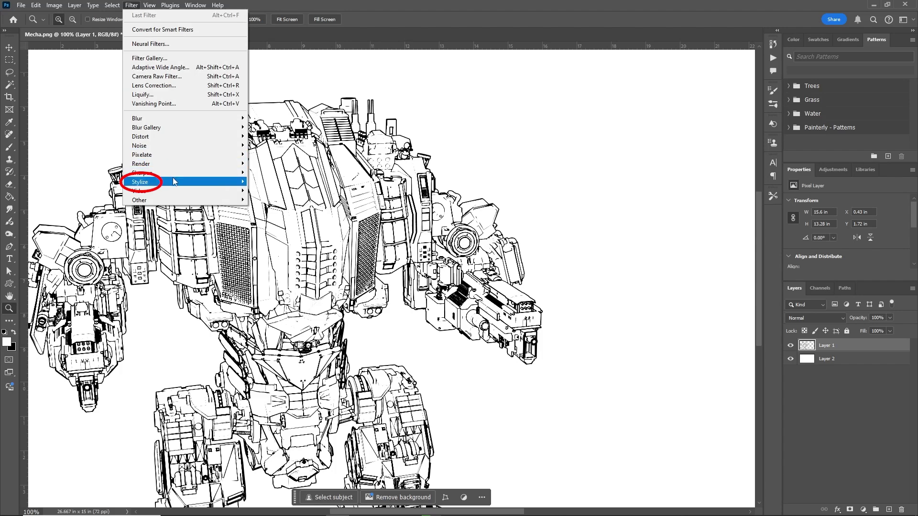
mouse_move(173, 181)
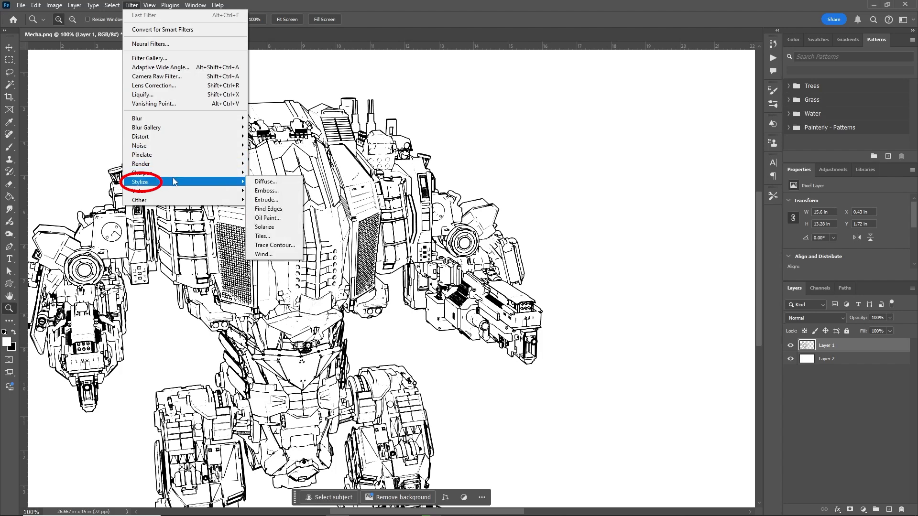
click(266, 217)
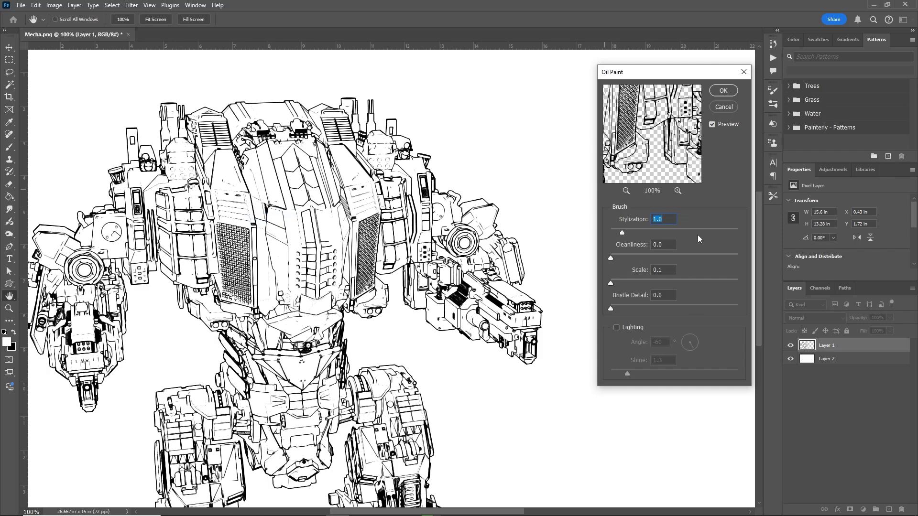
click(723, 90)
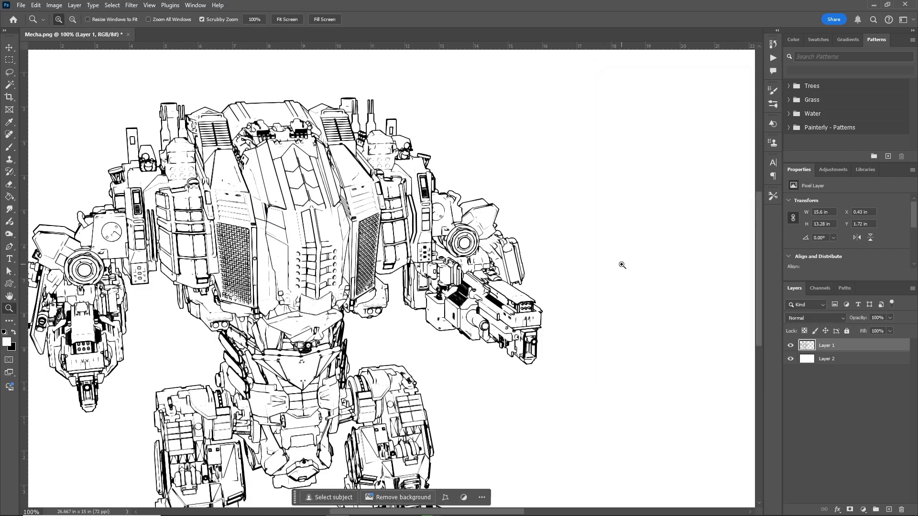
alt+click(621, 266)
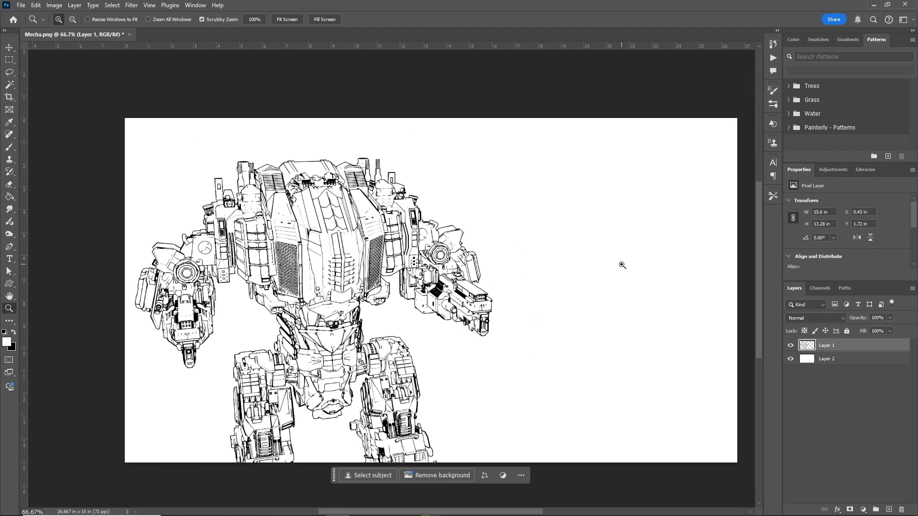